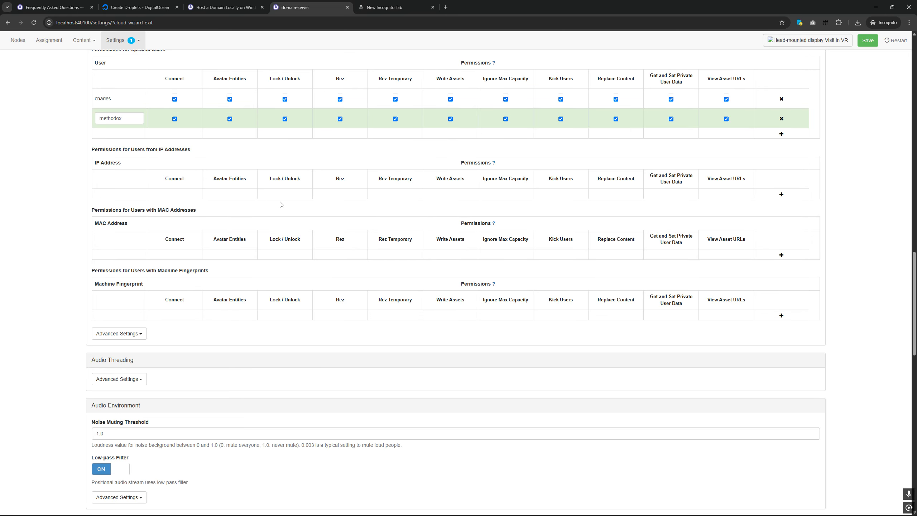
Examine the permissions table for users in groups, including the admin group's row
scroll(284, 204, "up", 15)
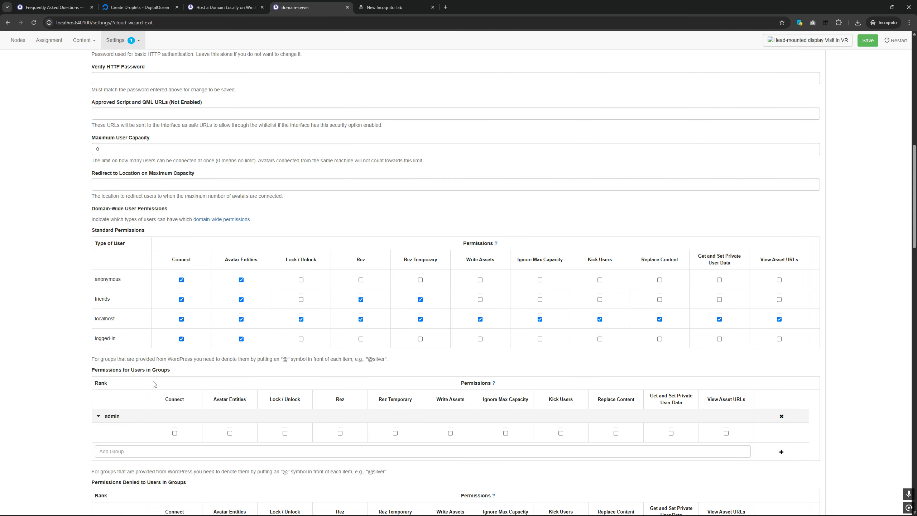
left_click_drag(95, 369, 177, 372)
scroll(183, 369, "down", 3)
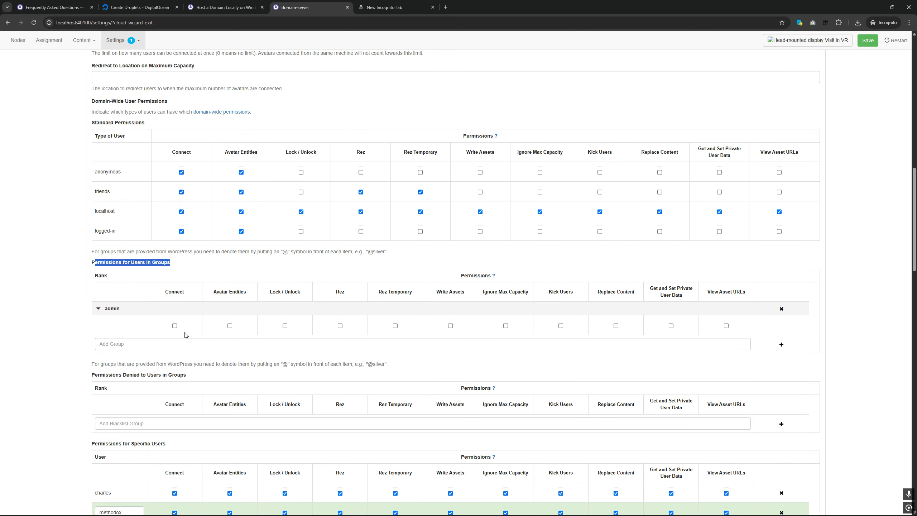
left_click(25, 294)
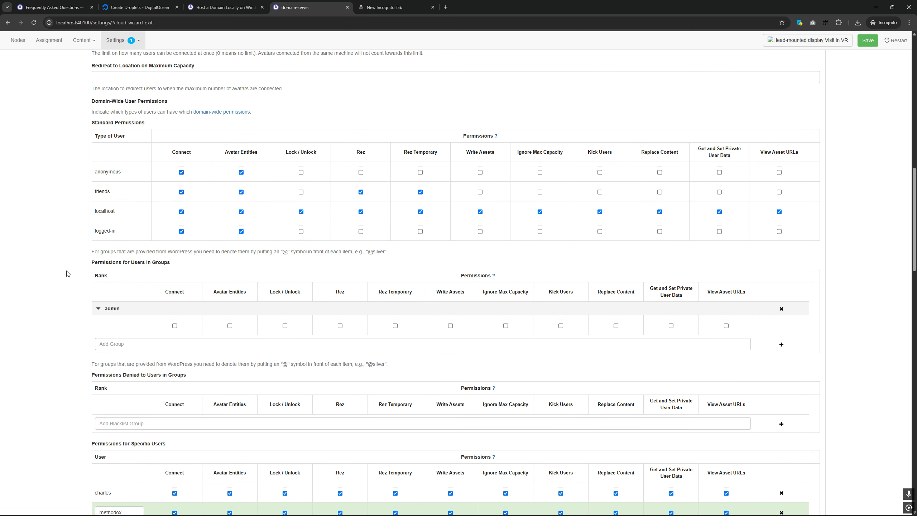
Review the remaining domain settings down to the automatic content archives and the settings backup and restore section
scroll(66, 273, "down", 20)
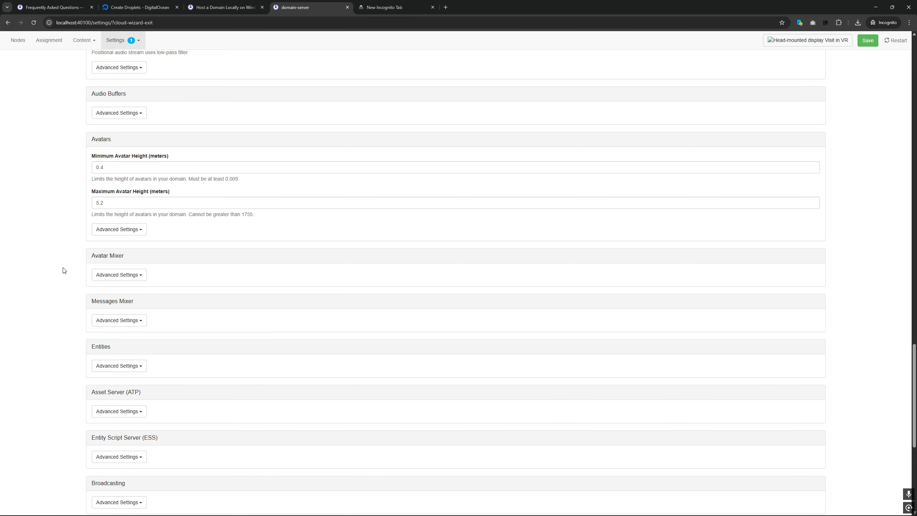
scroll(63, 270, "down", 8)
scroll(61, 270, "up", 7)
scroll(65, 287, "down", 7)
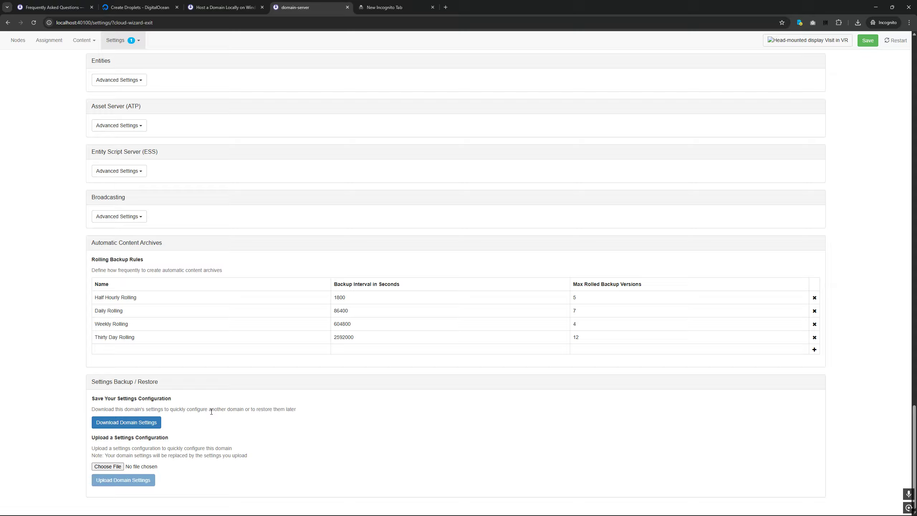
left_click_drag(211, 412, 355, 397)
left_click(356, 404)
Switch to the Overte client, bring the Create Tools window into full view and close it
key("alt+Tab")
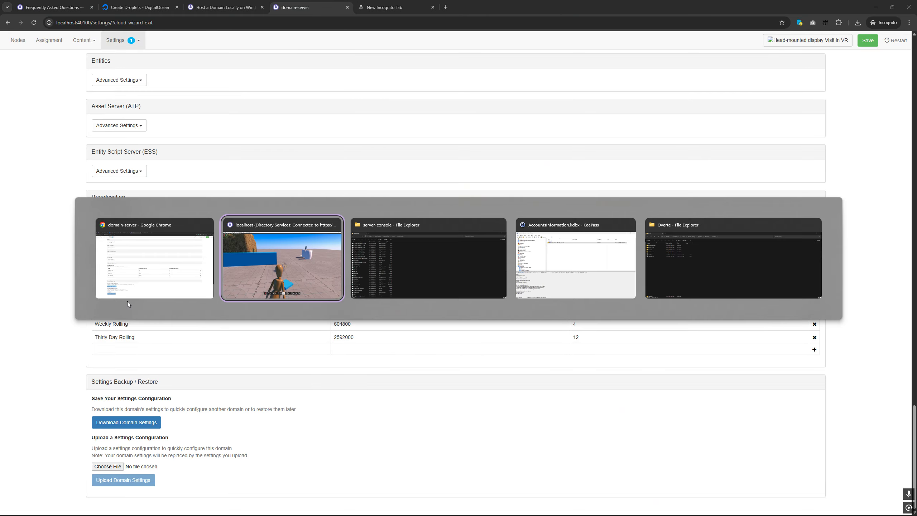
key("Right")
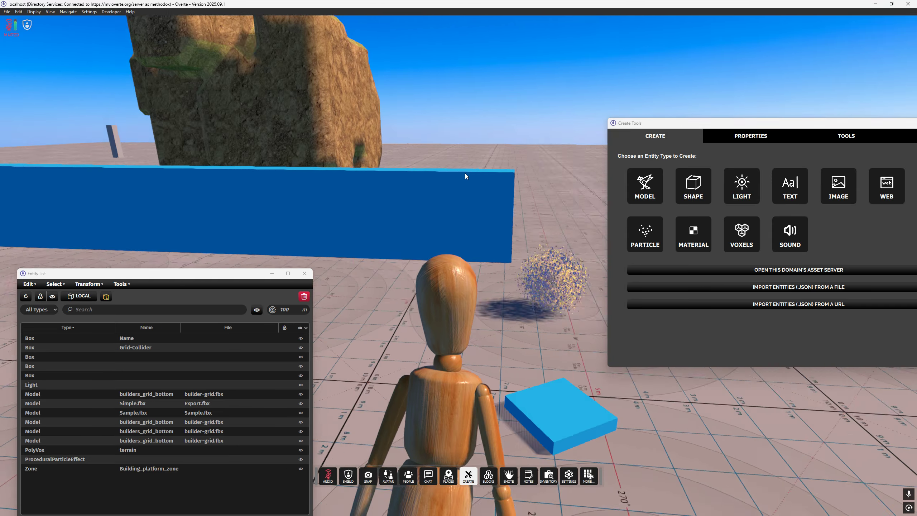
left_click_drag(776, 126, 547, 153)
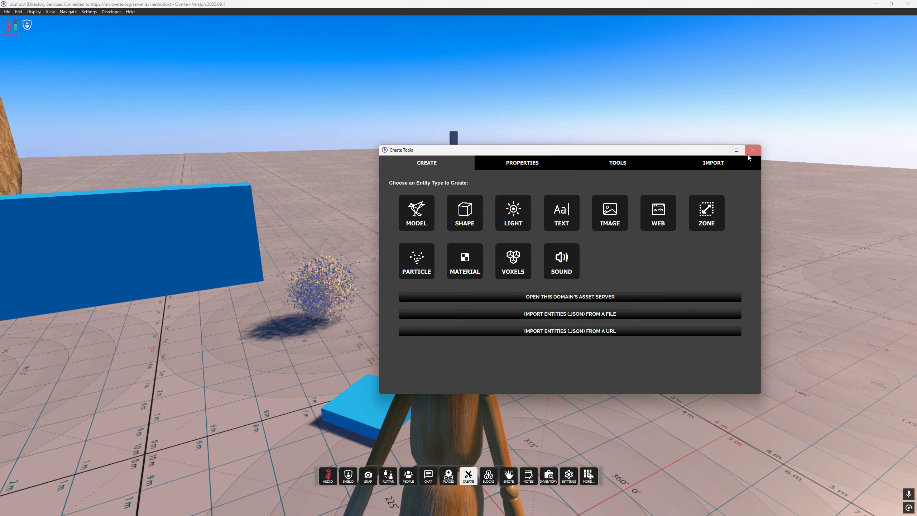
left_click(753, 149)
key("Left")
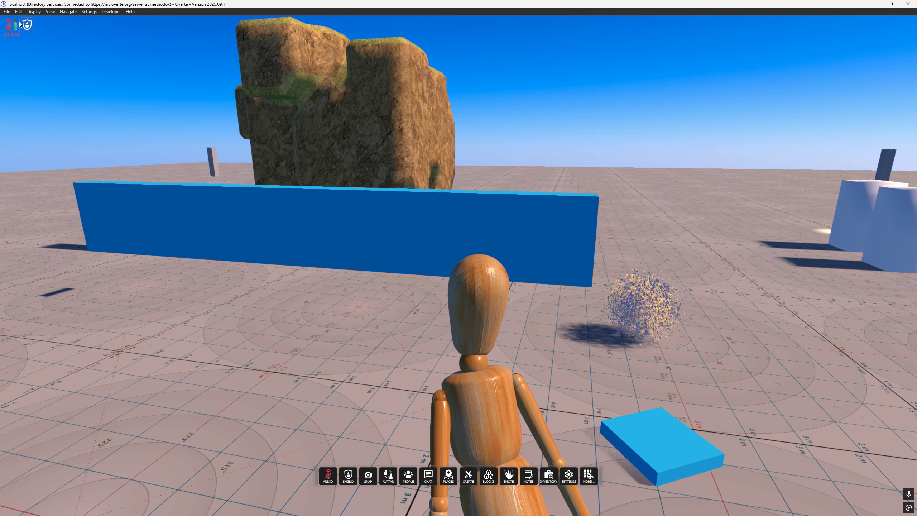
Open the Asset Browser and move it away from the corner of the world view
left_click(19, 12)
left_click(54, 79)
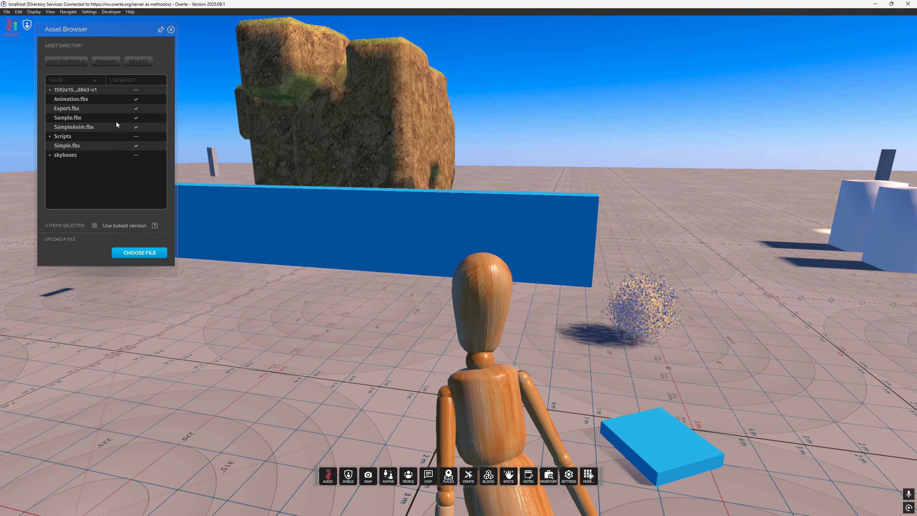
left_click_drag(108, 36, 157, 99)
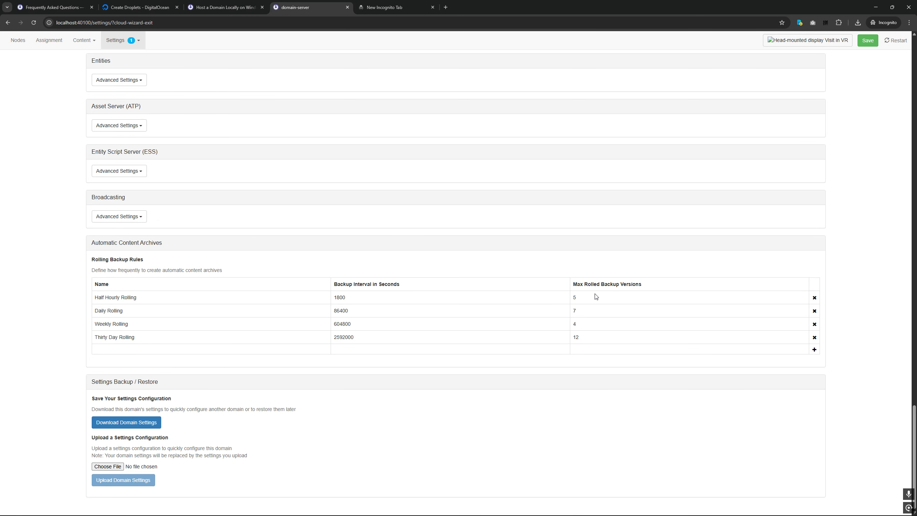
Back in Chrome's domain-server settings, examine the rolling backup rules and the list of available content pages
left_click_drag(92, 301, 166, 343)
left_click(177, 328)
left_click(83, 41)
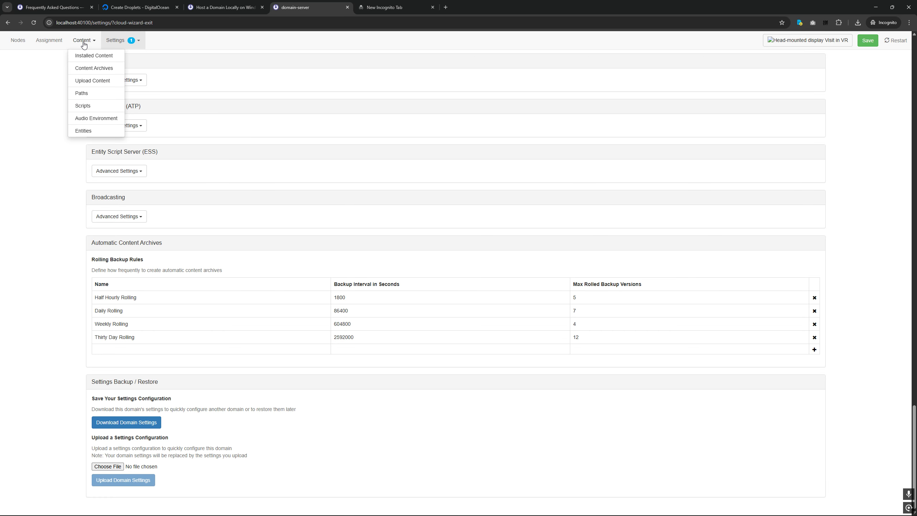
left_click(84, 42)
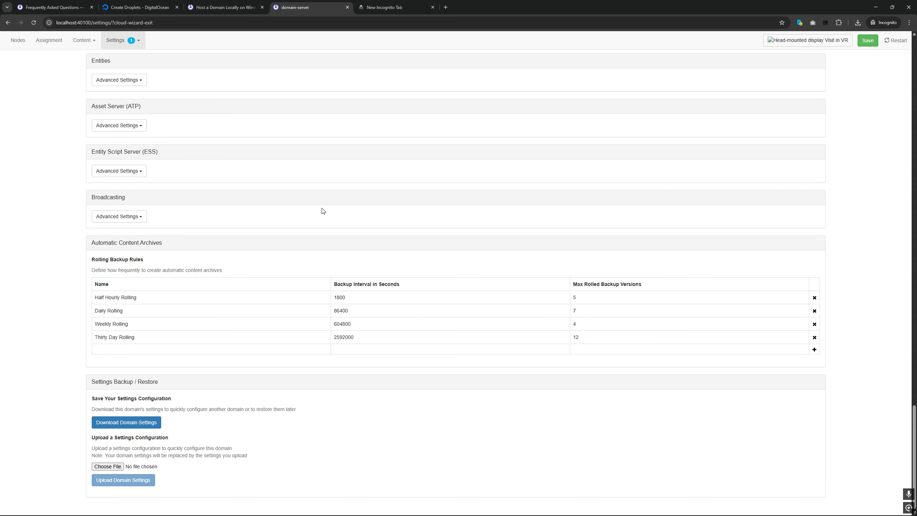
left_click(85, 41)
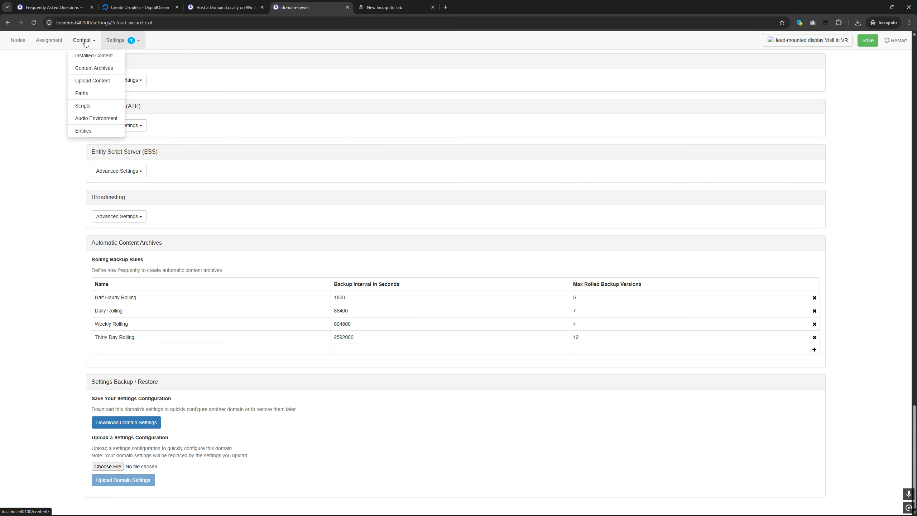
left_click(175, 50)
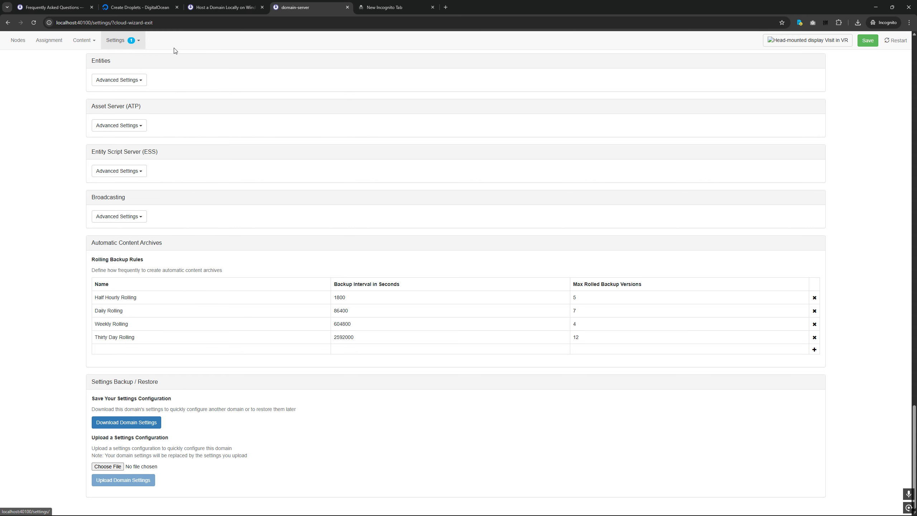
Return to the start of the domain settings and examine the Networking / Directory Services section
scroll(248, 301, "up", 20)
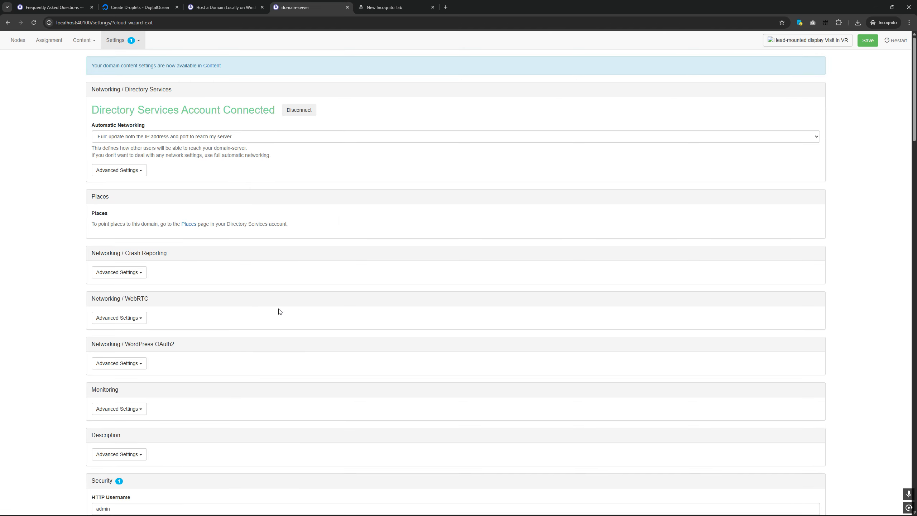
left_click_drag(91, 91, 184, 93)
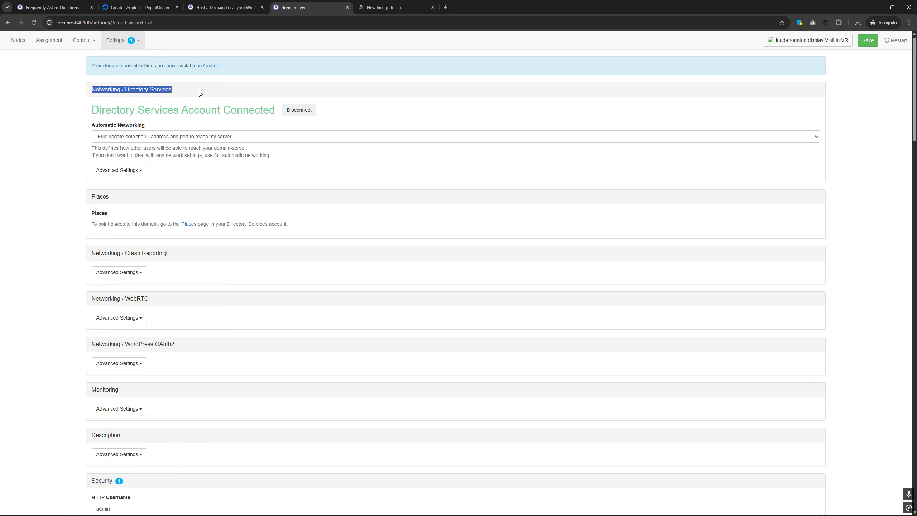
left_click(199, 91)
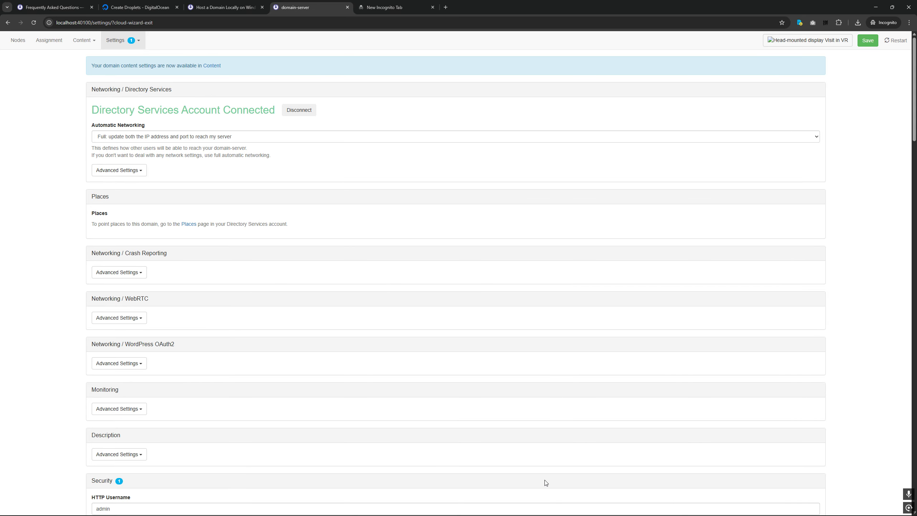
key("super")
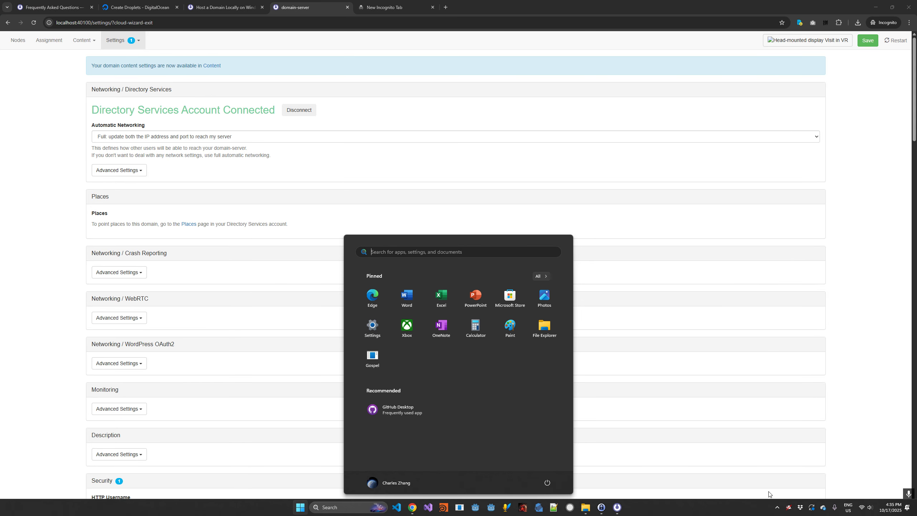
key("super")
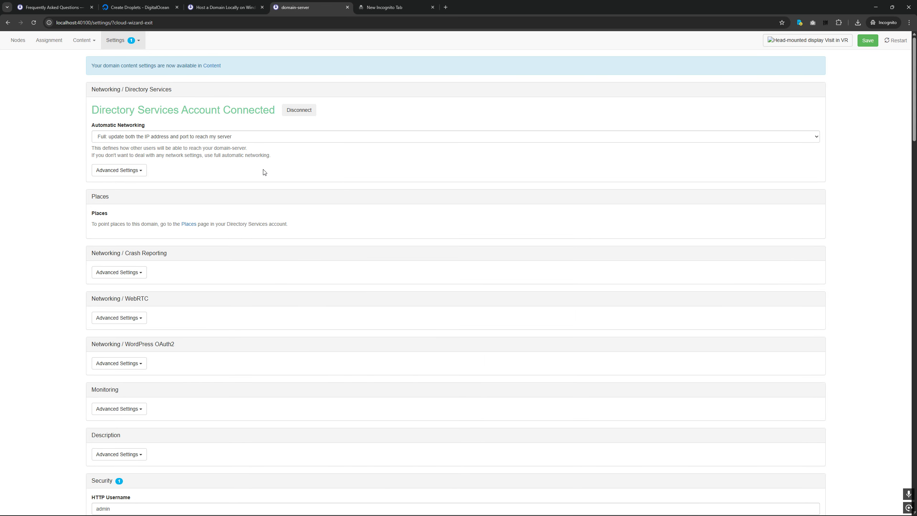
Open the Directory Services account's Places page from the domain settings and close the empty incognito tab
left_click(189, 224)
middle_click(478, 14)
Open the Host chapter of the Overte documentation in a new tab and make it the first tab
left_click(79, 5)
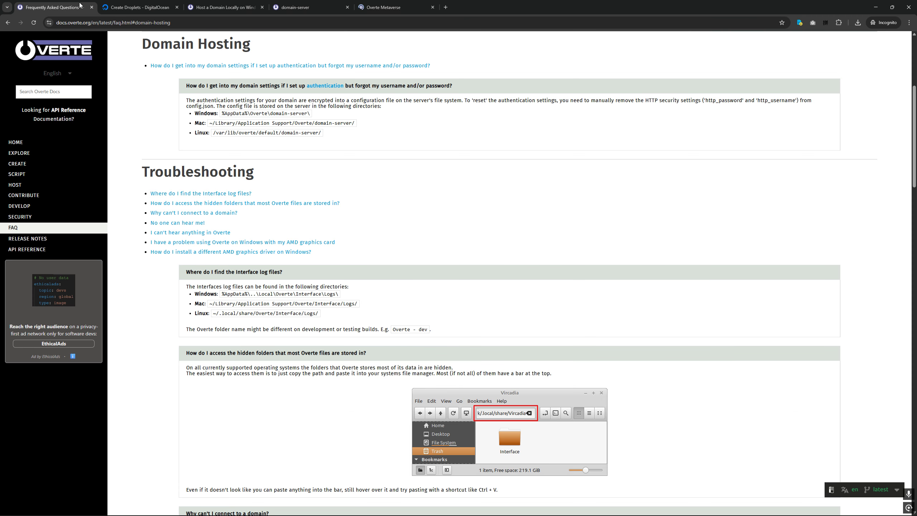
middle_click(37, 185)
left_click_drag(107, 5, 54, 7)
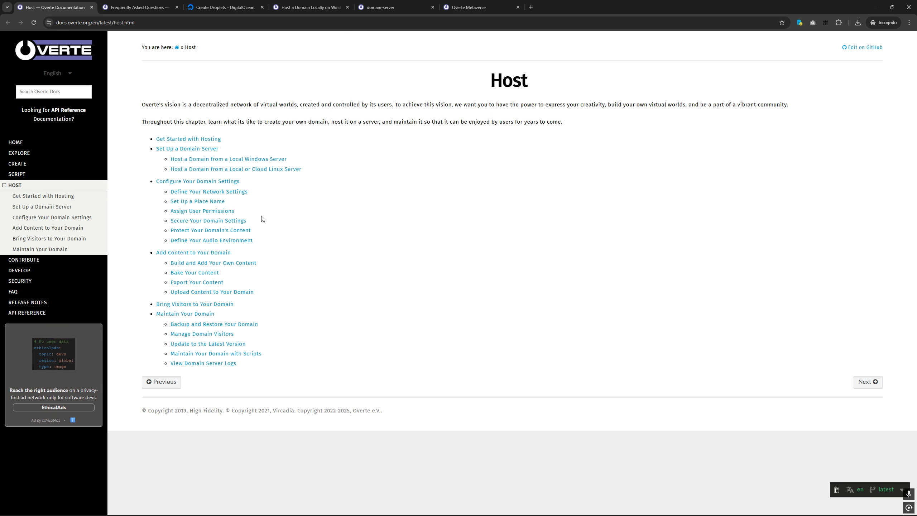
Check the documentation on setting up a place name and read the guide to hosting a domain from a local Windows server
left_click(211, 203)
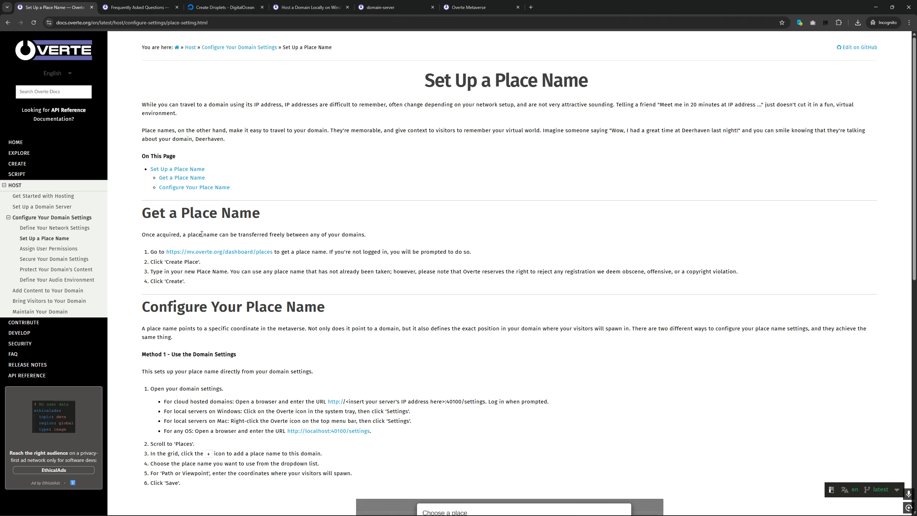
key("alt+Left")
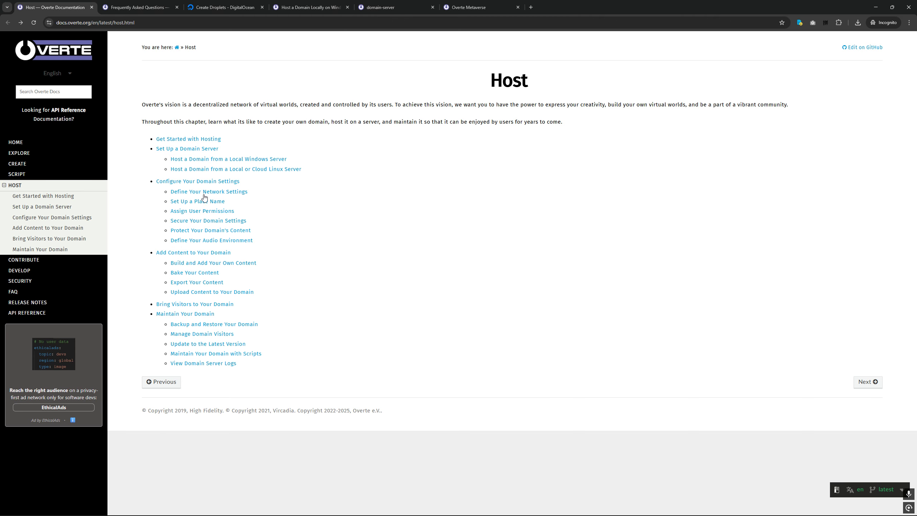
left_click(217, 160)
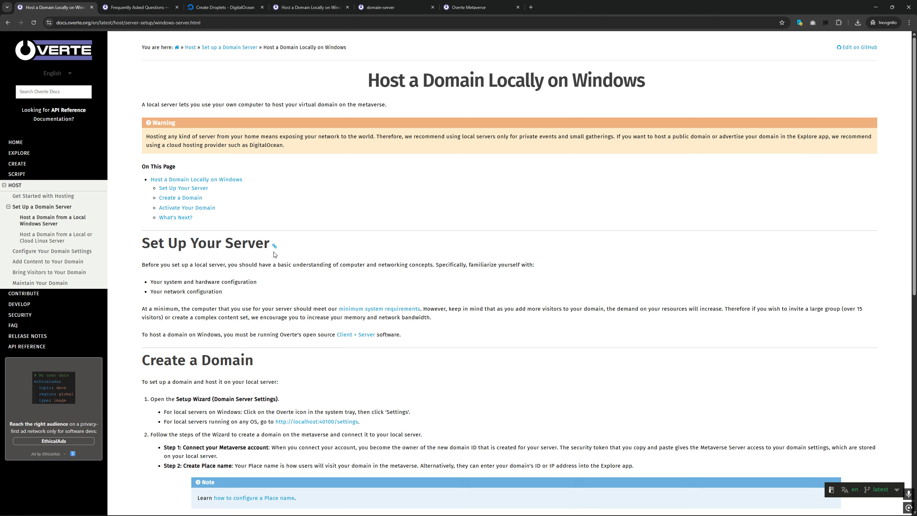
scroll(274, 249, "down", 4)
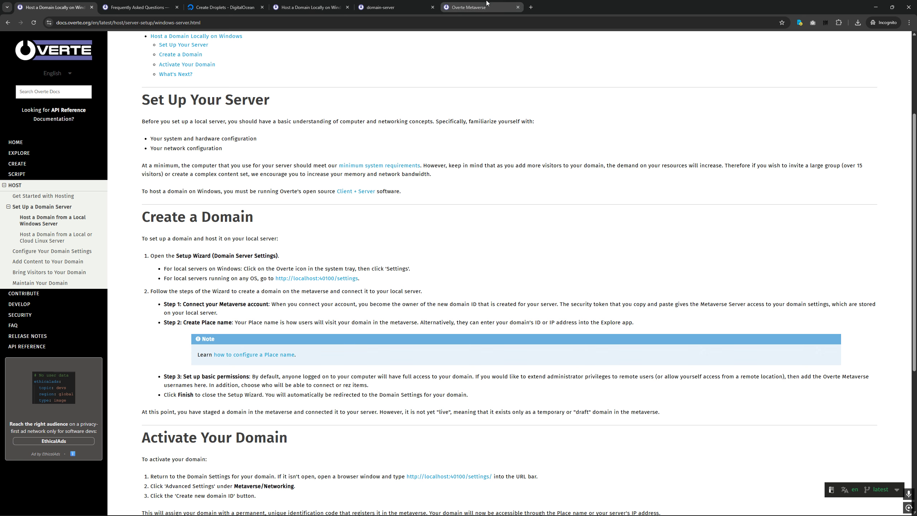
Switch to the Overte client and search the Places app for "myfant"
key("super")
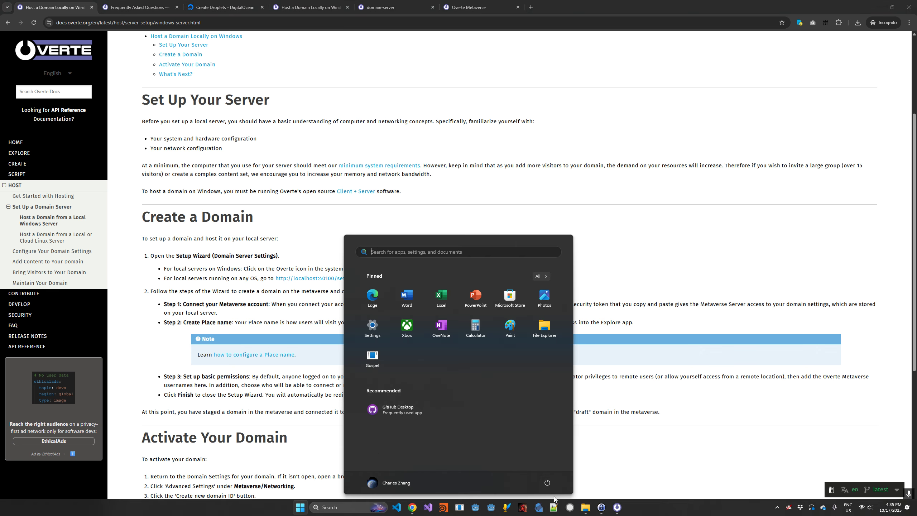
left_click(525, 508)
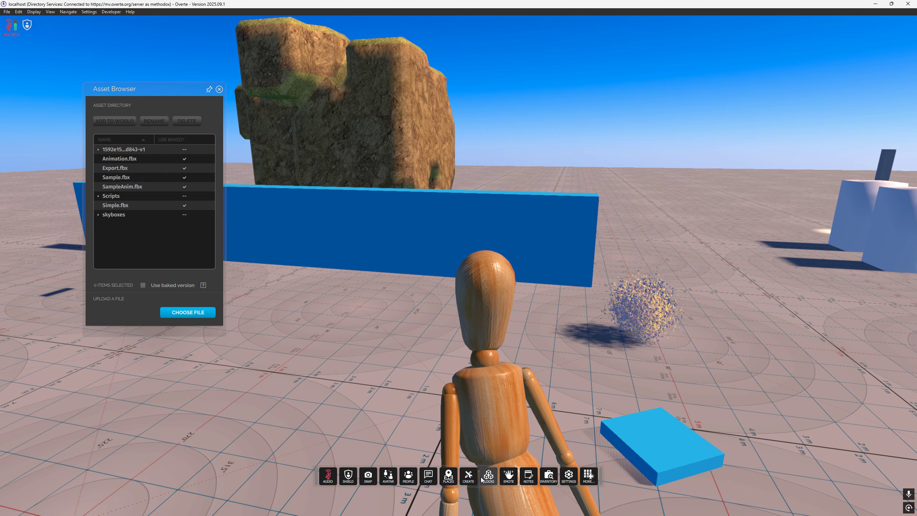
left_click(454, 480)
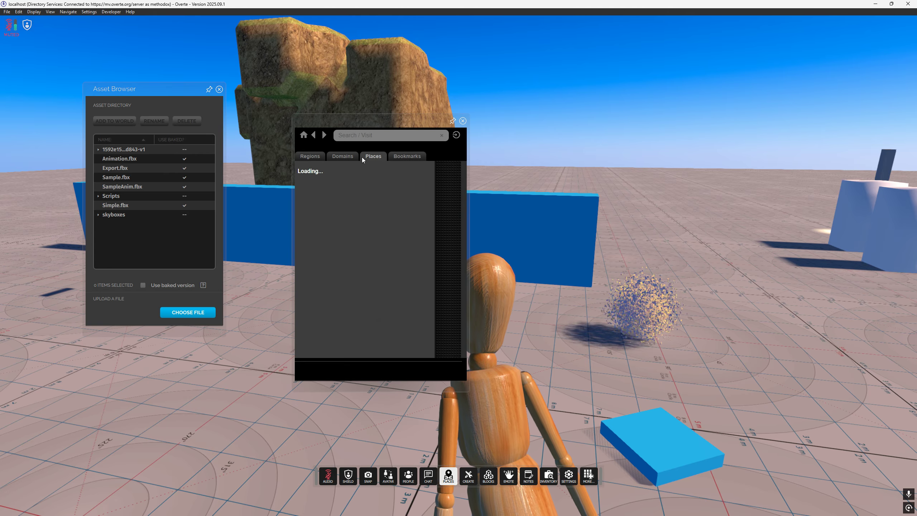
type("myfant")
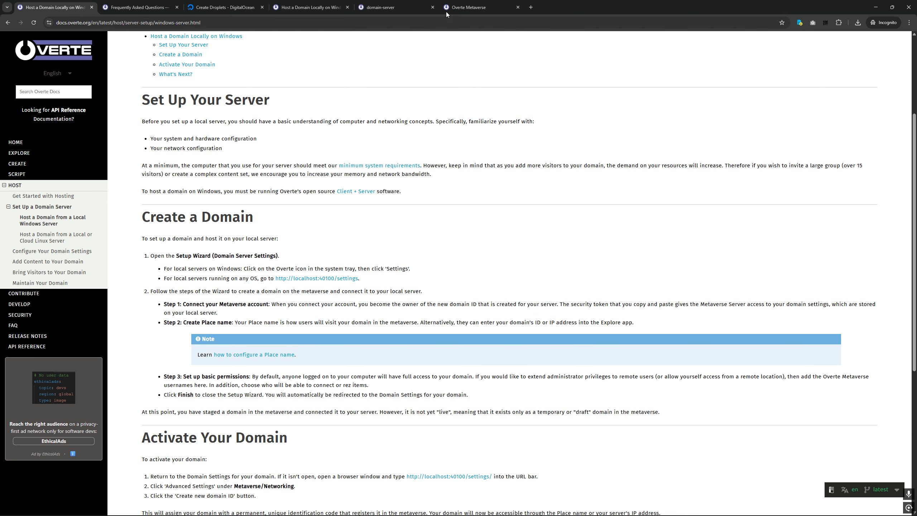
In Chrome, log in to the Overte Metaverse dashboard using the saved account's login and password
left_click(466, 5)
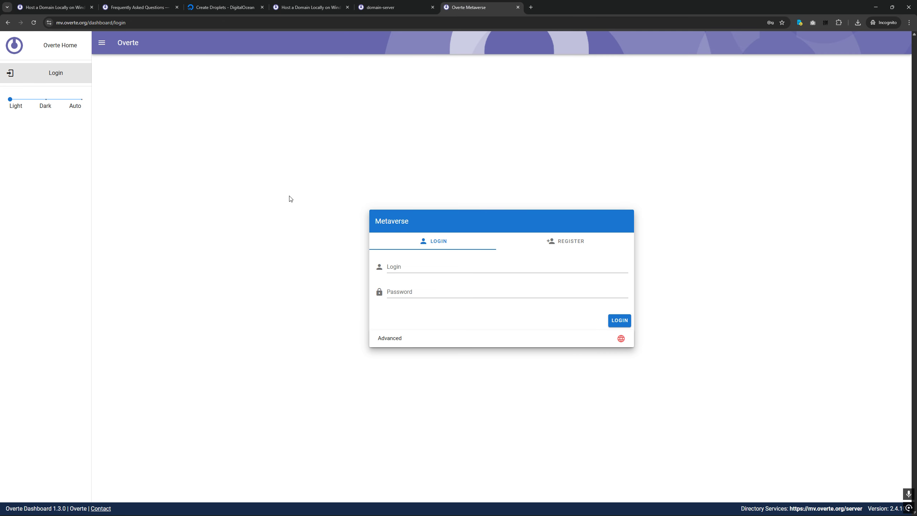
left_click(472, 266)
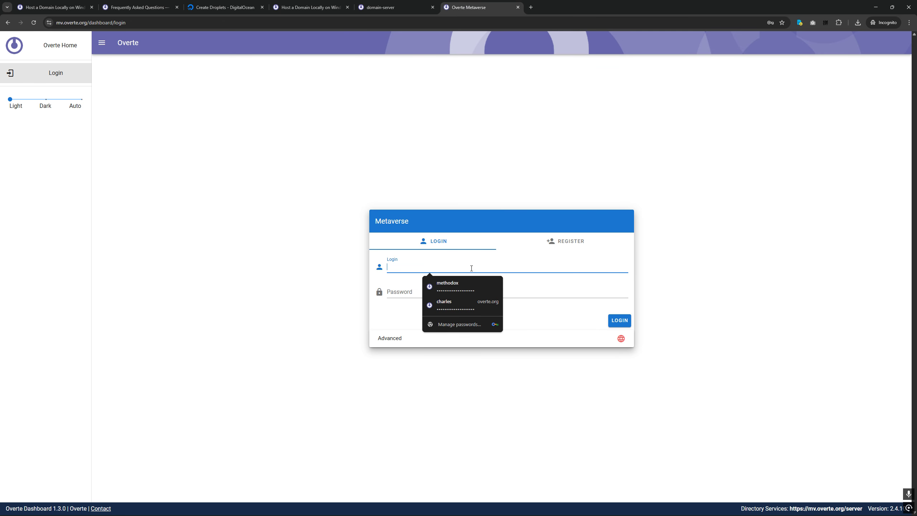
left_click(466, 308)
left_click(618, 324)
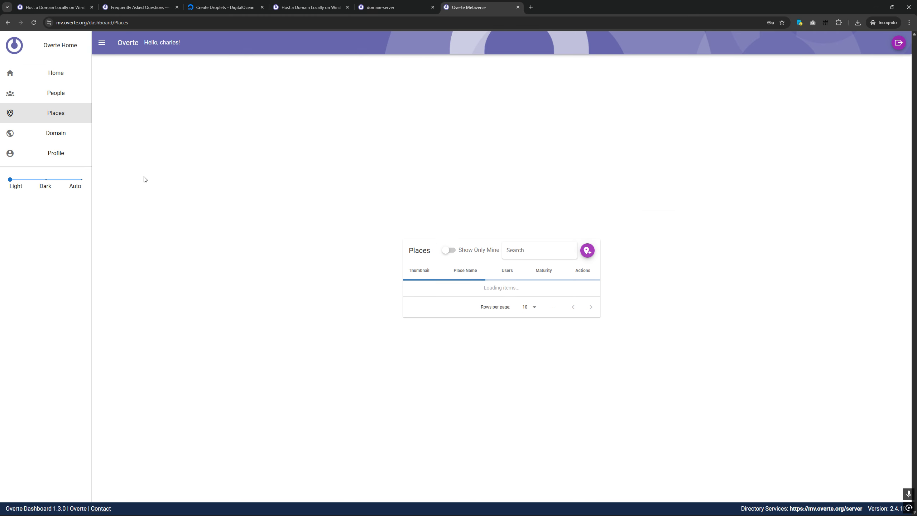
View the registered domains in the Overte dashboard and filter the Places list to show only your own places
left_click(58, 134)
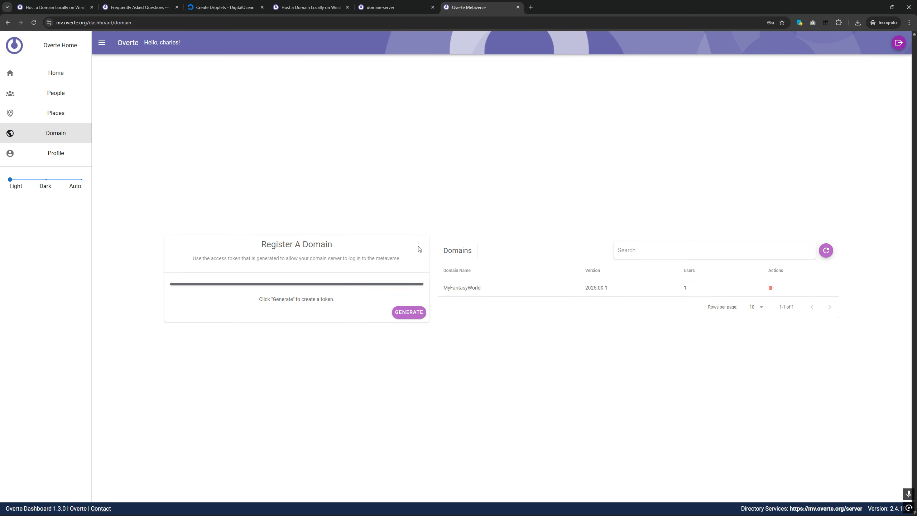
left_click(61, 121)
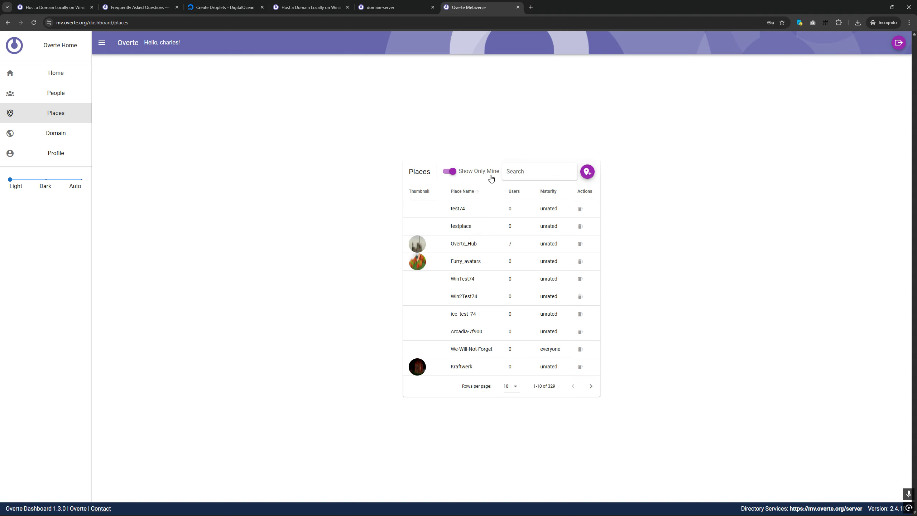
left_click(455, 180)
left_click(450, 175)
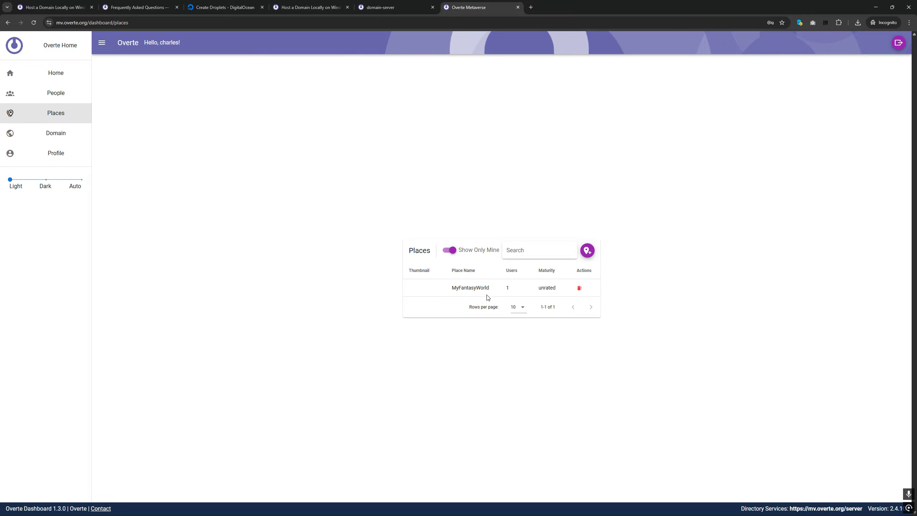
Open the MyFantasyWorld place, inspect its editable name, thumbnail, description, tags, maturity and location fields, and close it without changes
left_click(455, 294)
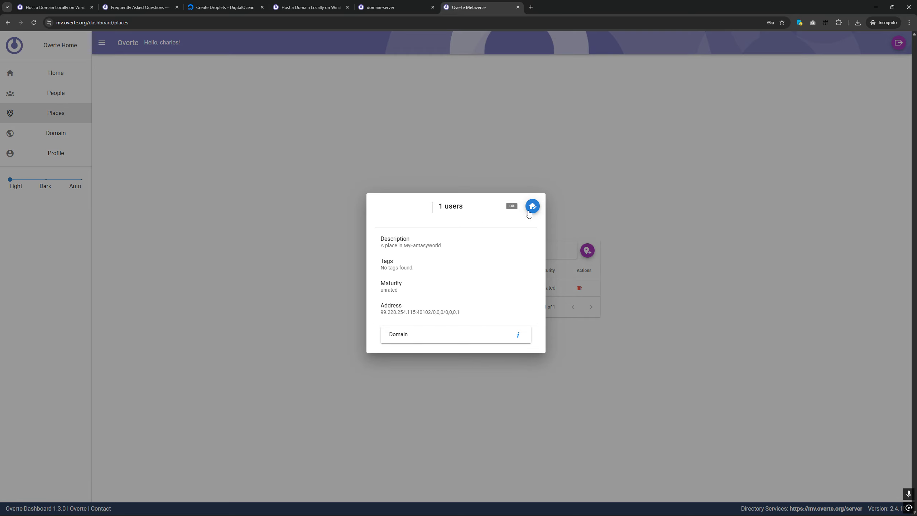
left_click(533, 207)
left_click(466, 248)
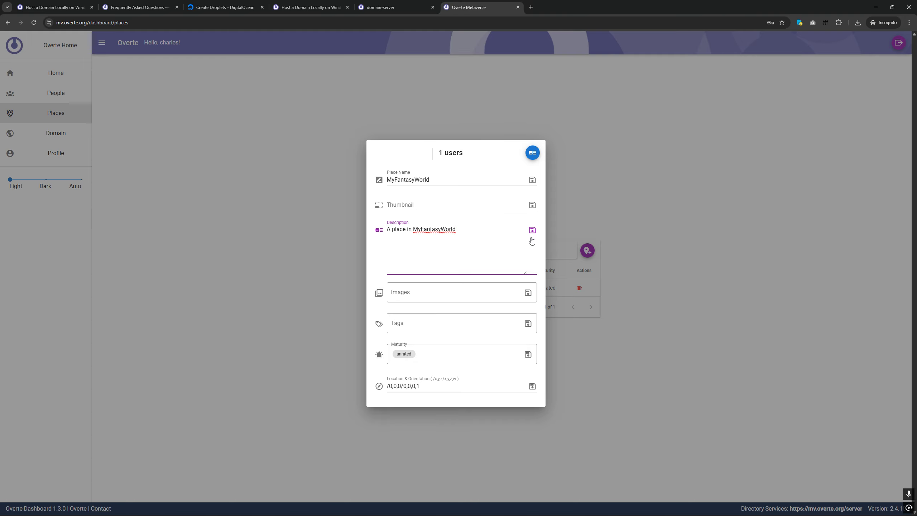
left_click(612, 143)
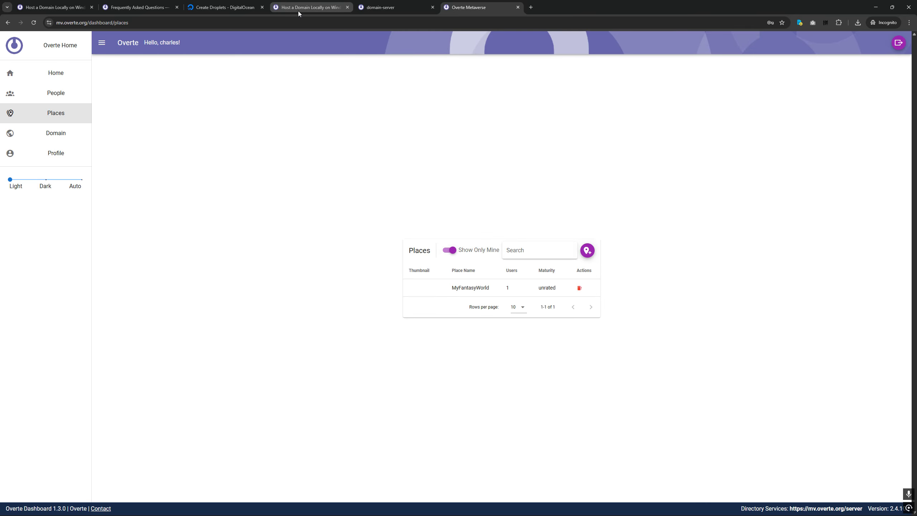
Switch to the Overte client, try to visit MyFantasyWorld from the Places app, and move the Places window clear of the avatar
key("alt+Tab")
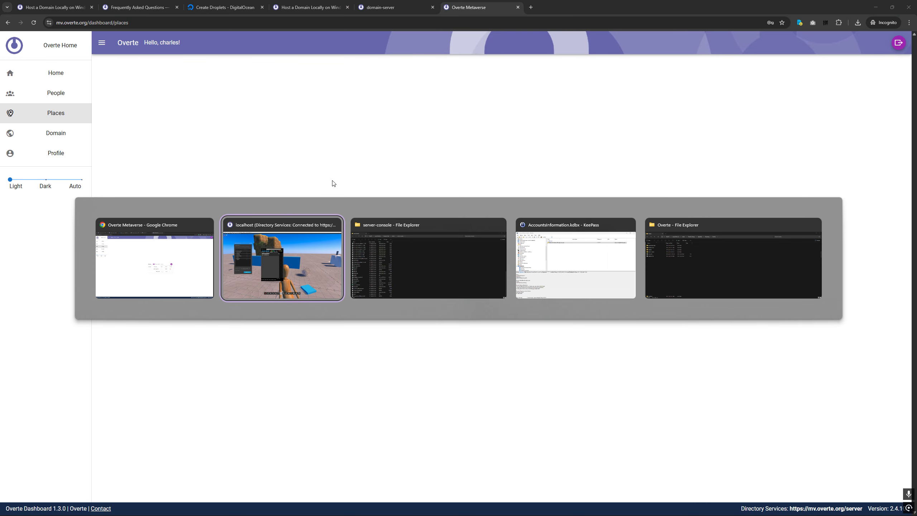
left_click(291, 239)
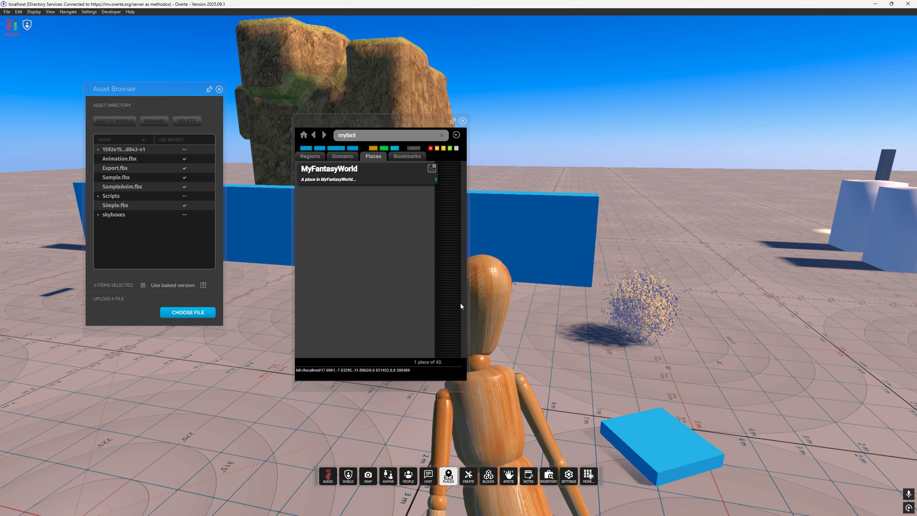
left_click(346, 171)
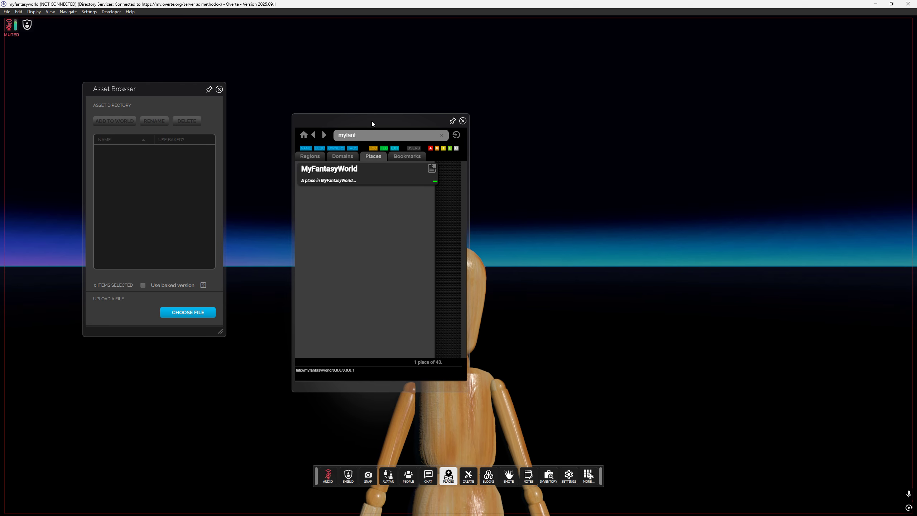
left_click_drag(372, 123, 660, 103)
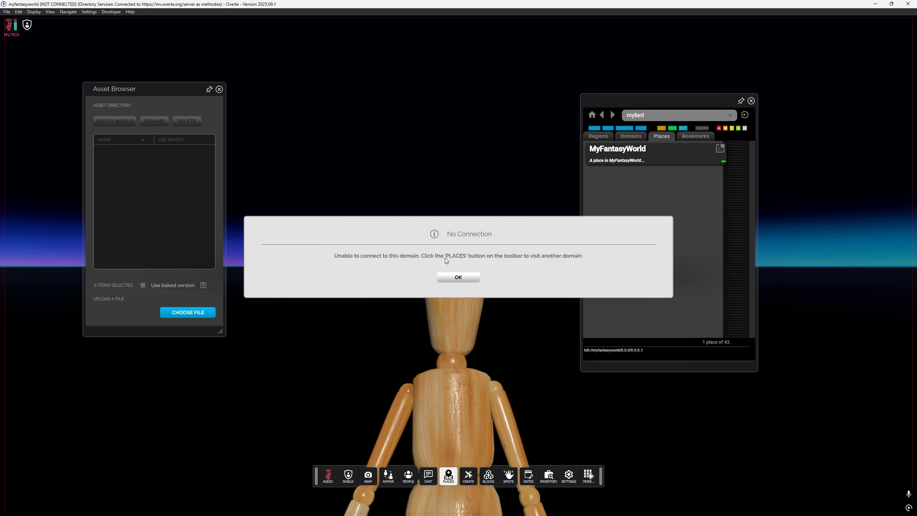
Check the local server's options in its system tray menu, close them, and dismiss the No Connection message
key("super")
left_click(777, 507)
right_click(748, 470)
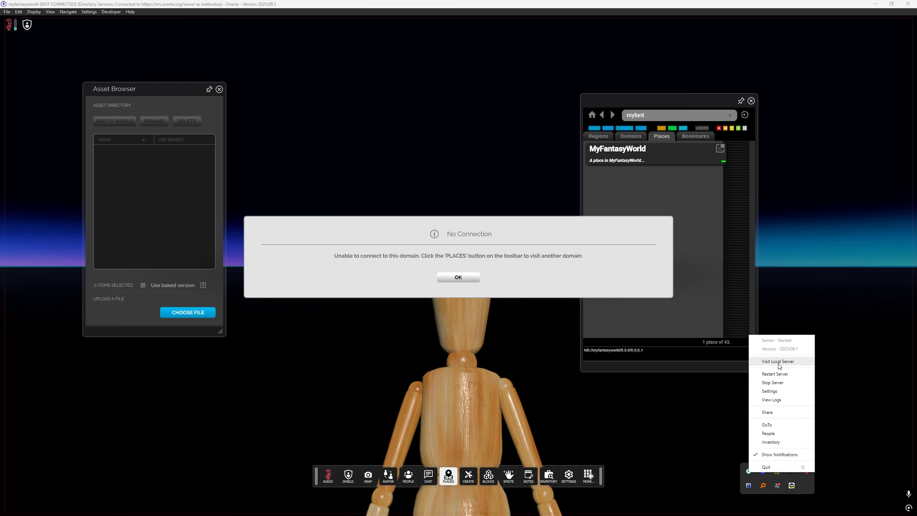
left_click(49, 6)
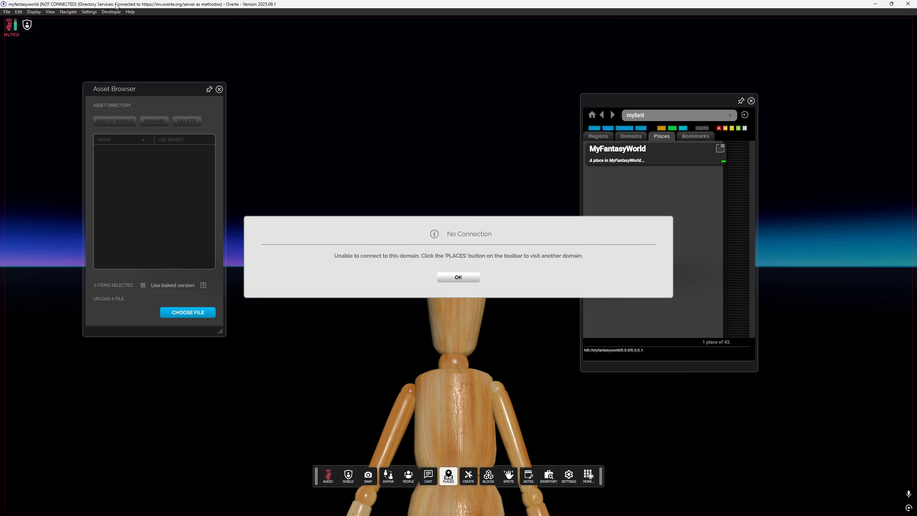
left_click(462, 277)
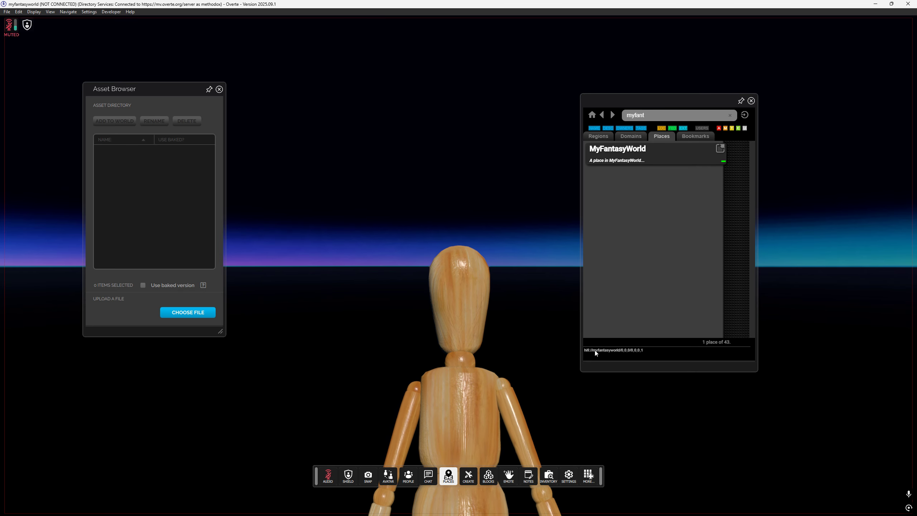
Examine the parts of the place address in the Places app, highlighting the hifi prefix and the myfantasyworld place name
left_click_drag(593, 351, 619, 352)
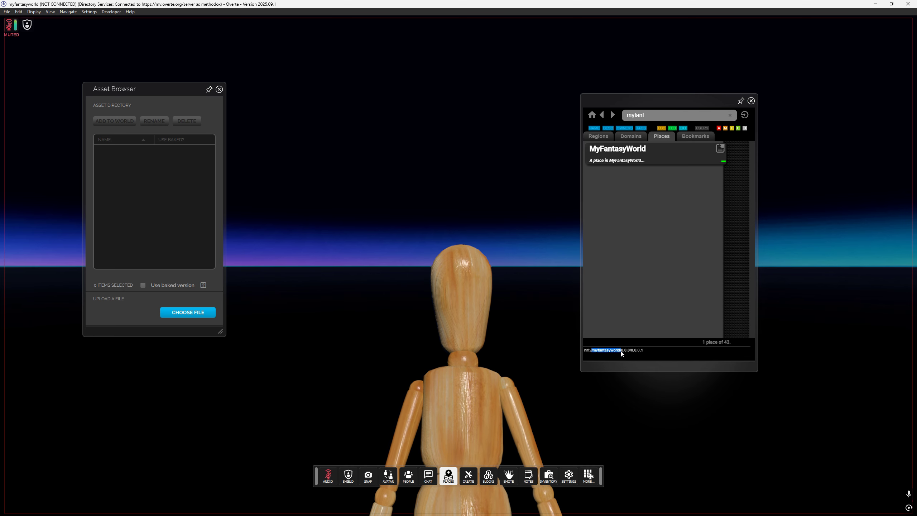
left_click_drag(621, 351, 595, 353)
left_click(596, 356)
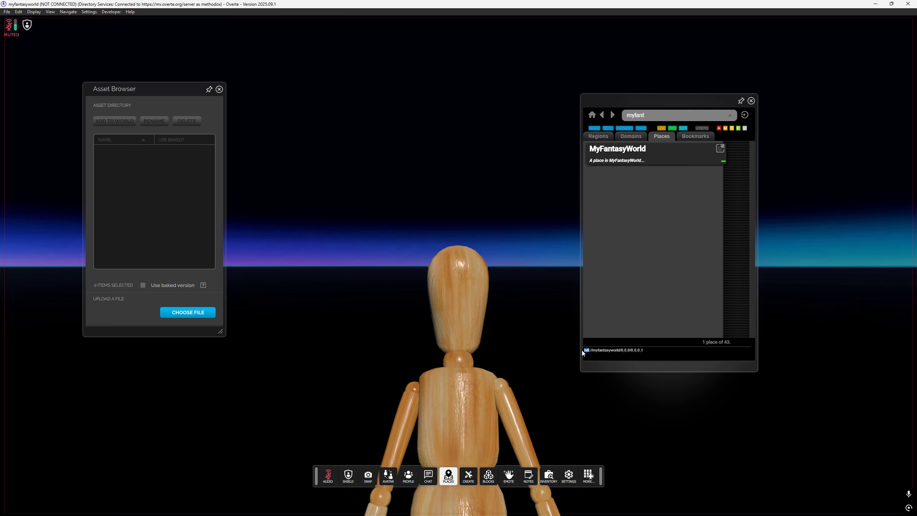
left_click_drag(582, 350, 593, 355)
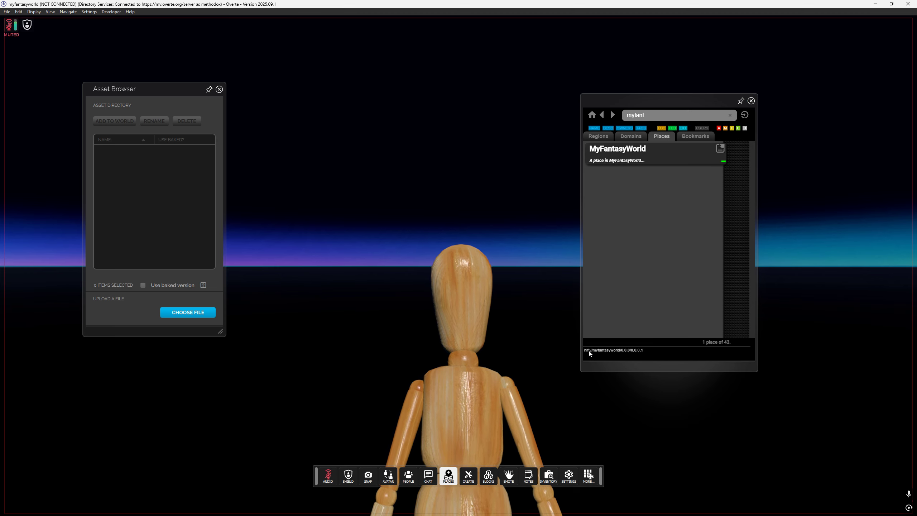
triple_click(589, 351)
left_click(599, 351)
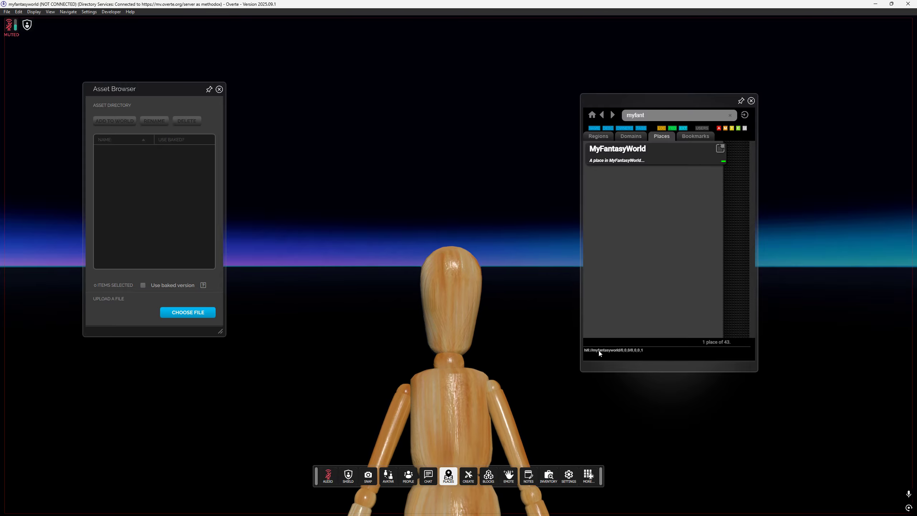
triple_click(589, 351)
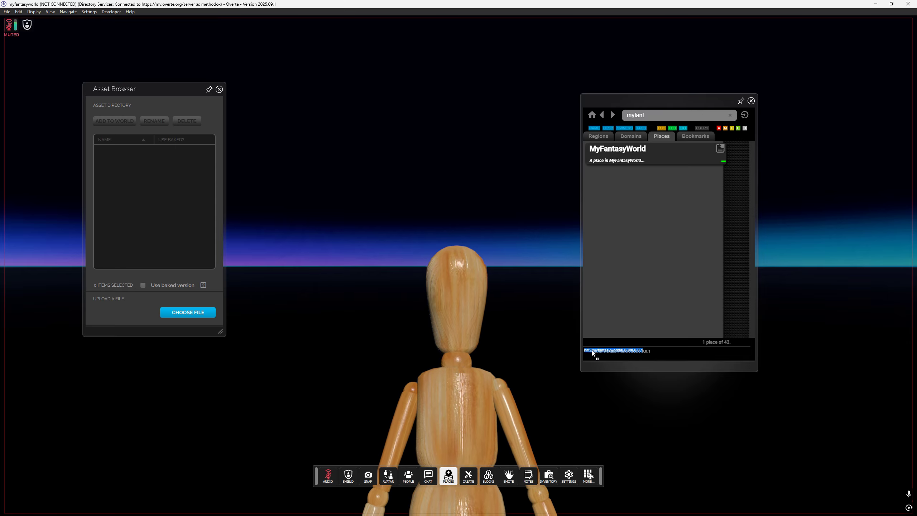
left_click(615, 352)
double_click(602, 351)
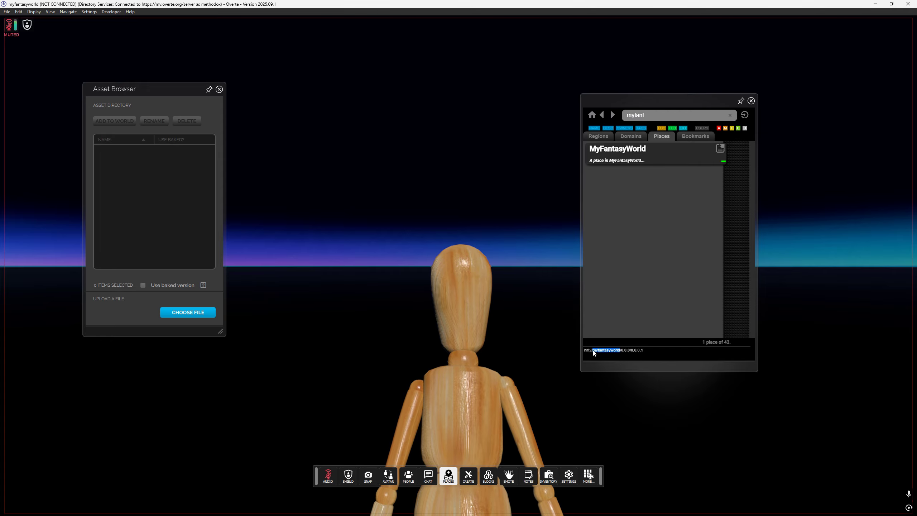
Switch to the domain-server settings in Chrome and expand the advanced settings of Networking / Directory Services
key("alt+Tab")
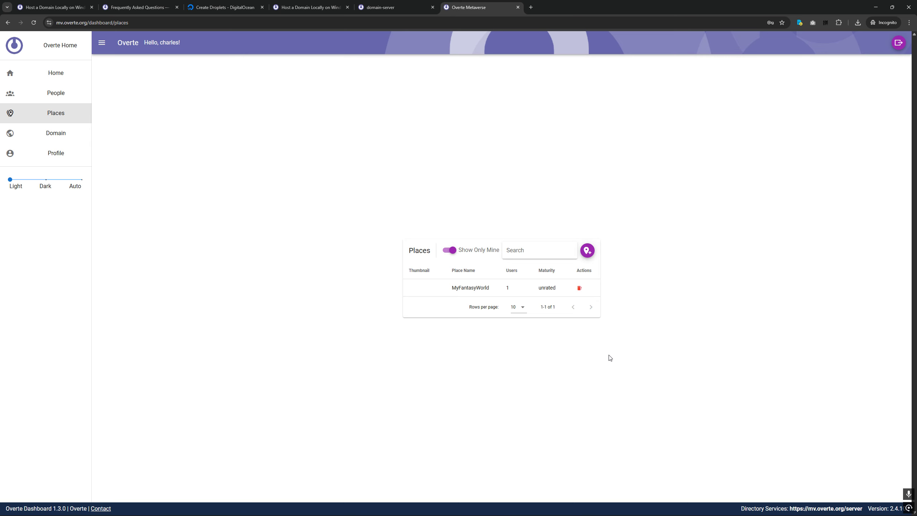
left_click(311, 7)
left_click(374, 7)
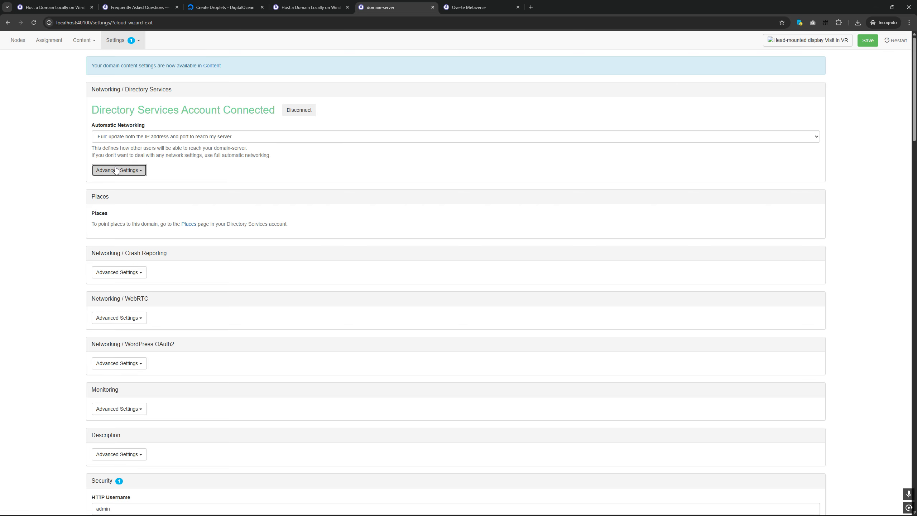
left_click(141, 171)
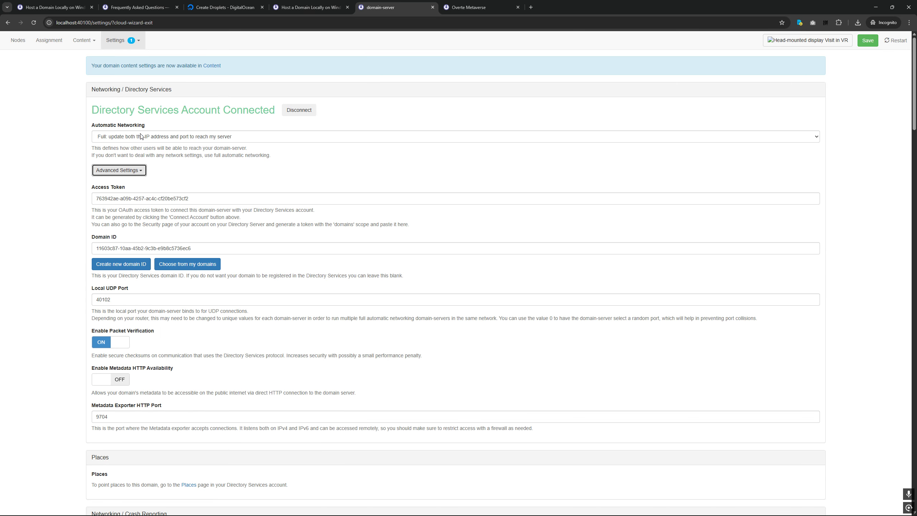
Set Automatic Networking to "IP Only: update just my IP address, I will open the port manually", save with a server restart, and check the network port
left_click(196, 140)
left_click(195, 140)
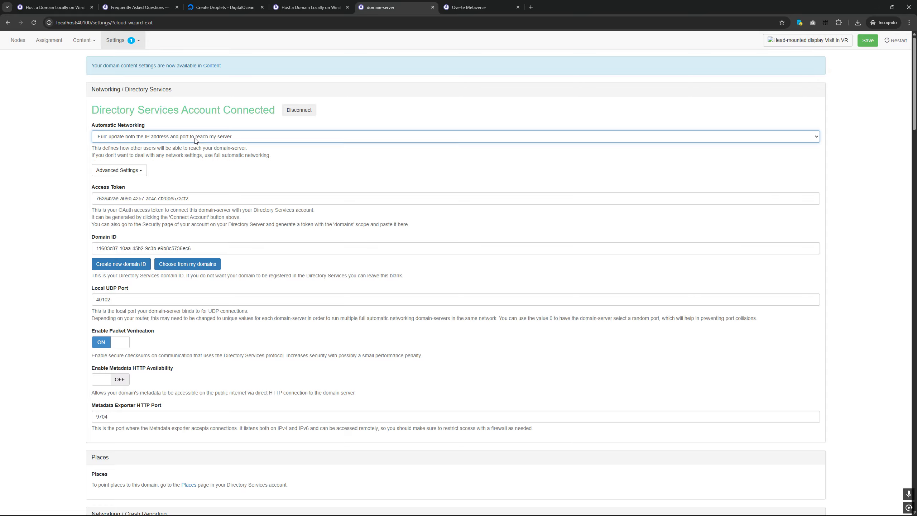
left_click(189, 141)
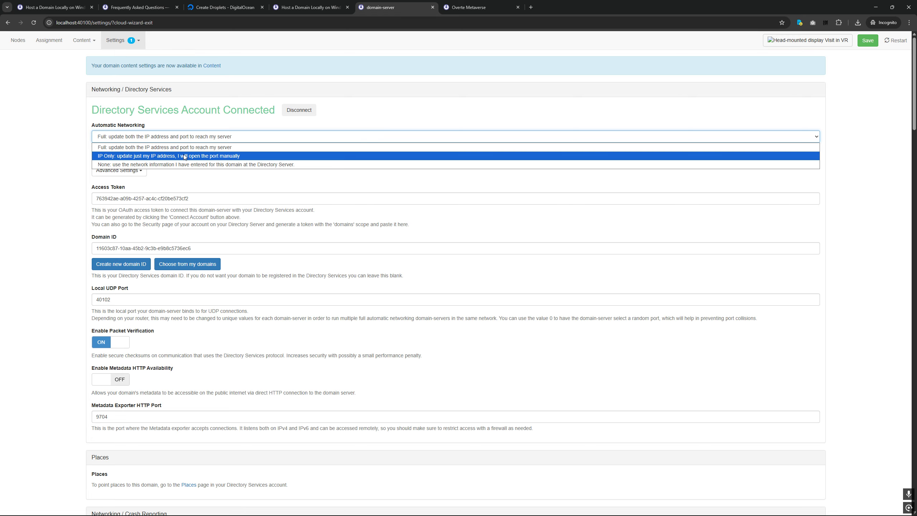
left_click(185, 157)
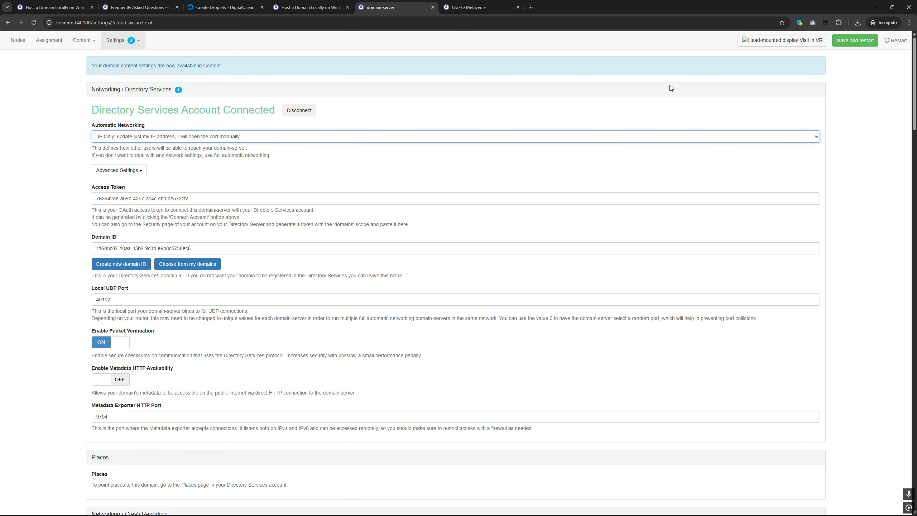
left_click(845, 42)
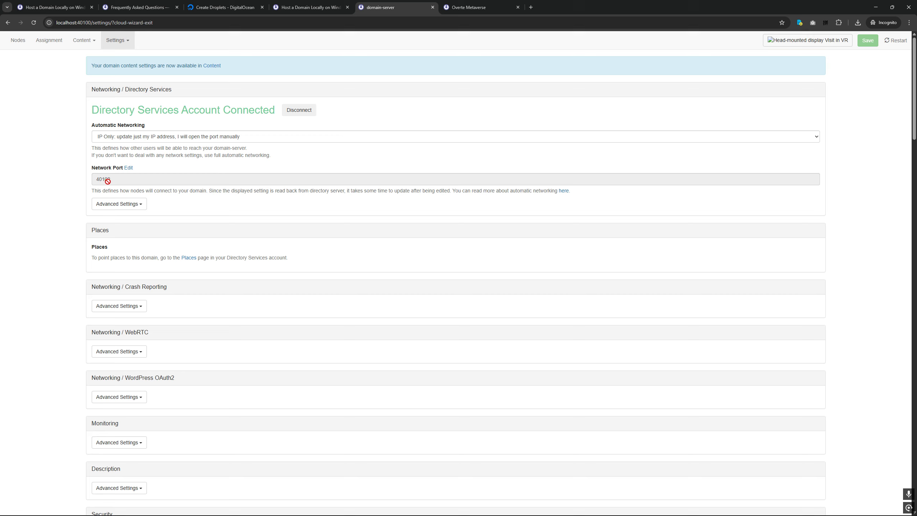
double_click(112, 182)
Search Google for "port forwarding" in a new tab and expand the AI Overview
key("ctrl+t")
type("por")
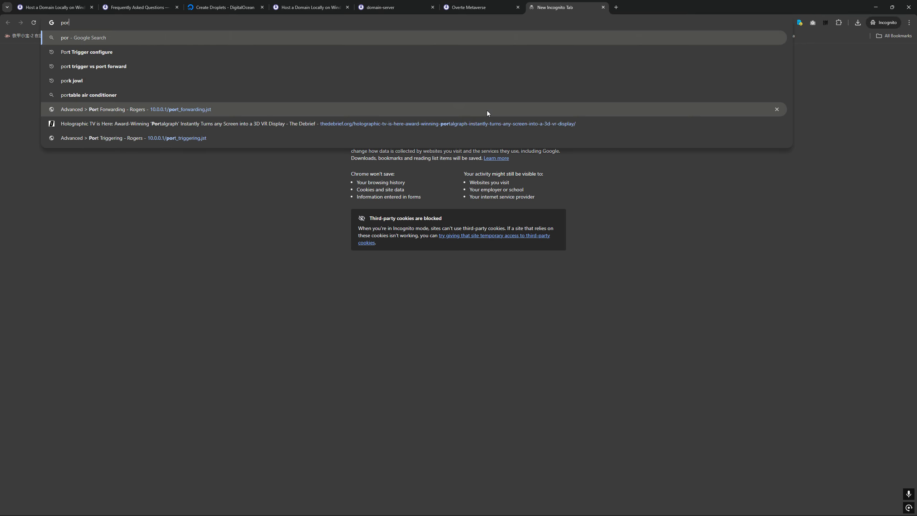
type("t forwarding")
key("Return")
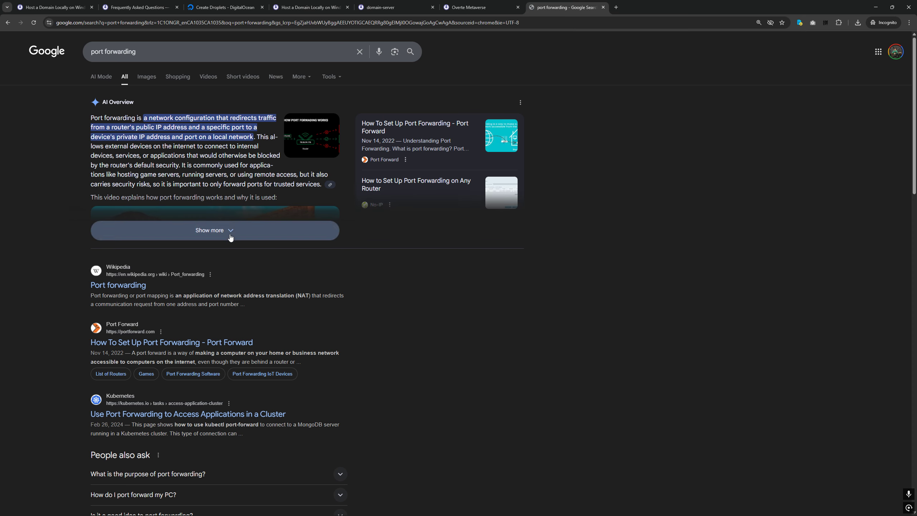
left_click(230, 232)
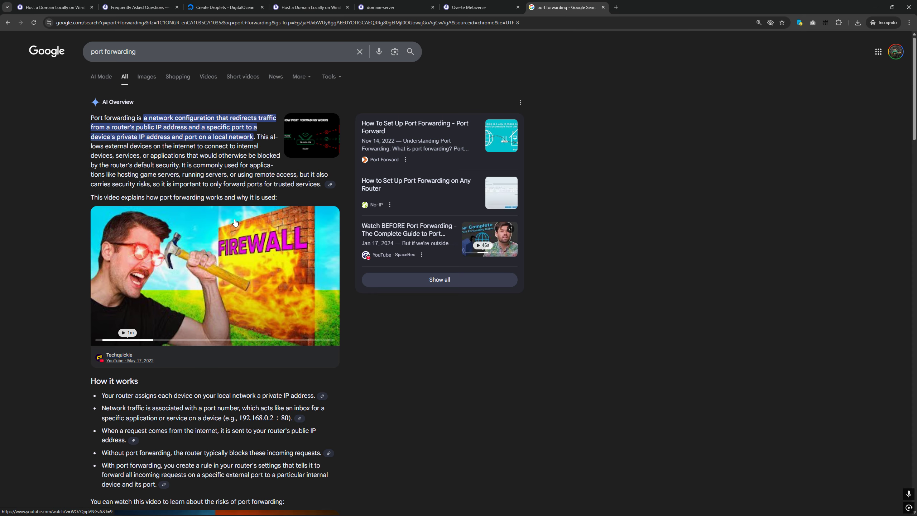
Open the Rogers router's admin page at 10.0.0.1 in a new tab and log in with the saved username and password
left_click(616, 7)
type("10.")
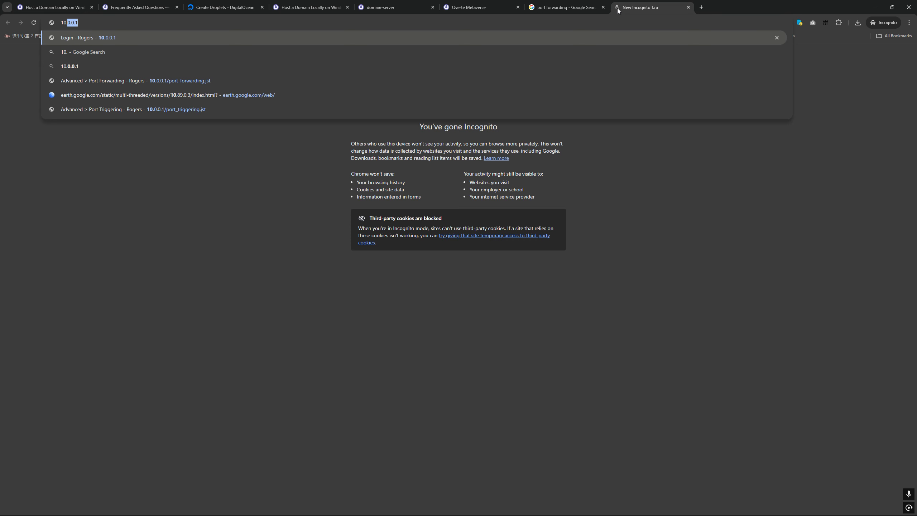
key("Return")
left_click(361, 109)
left_click(412, 127)
left_click(393, 137)
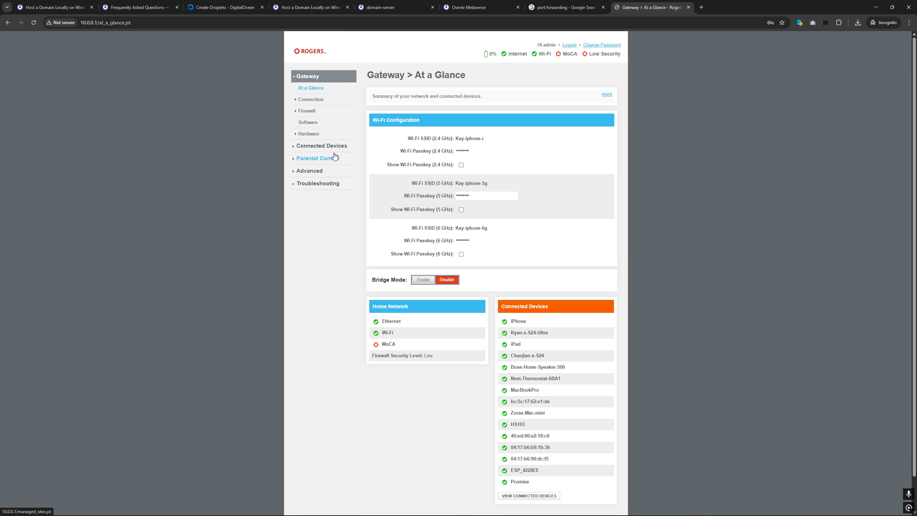
Open the router's advanced Port Forwarding page and read its notice on how port forwards are set up
left_click(317, 171)
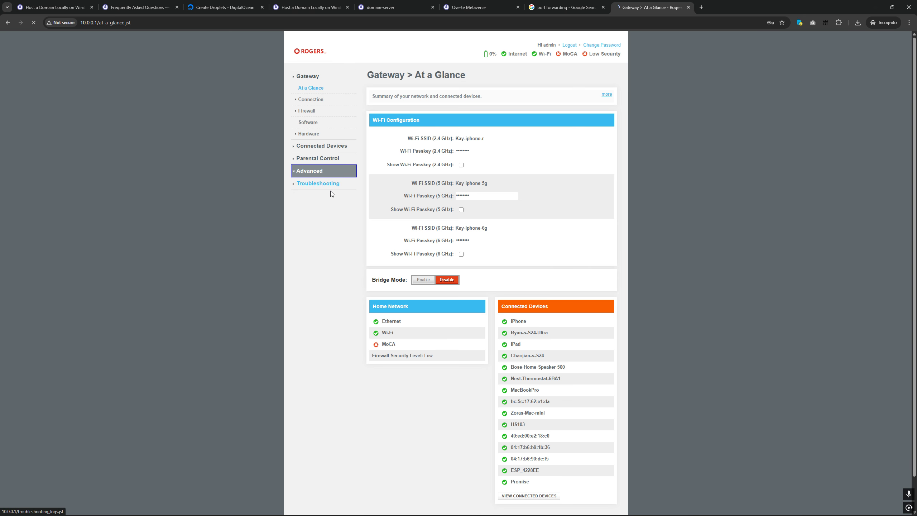
left_click(334, 130)
left_click_drag(406, 102, 591, 120)
left_click_drag(535, 119, 378, 101)
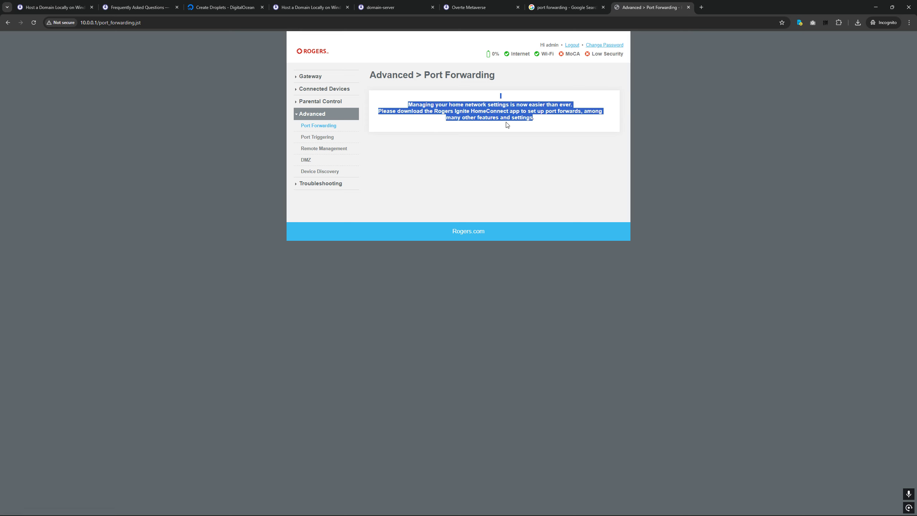
left_click(533, 137)
left_click_drag(435, 111, 386, 96)
left_click(514, 118)
left_click(477, 122)
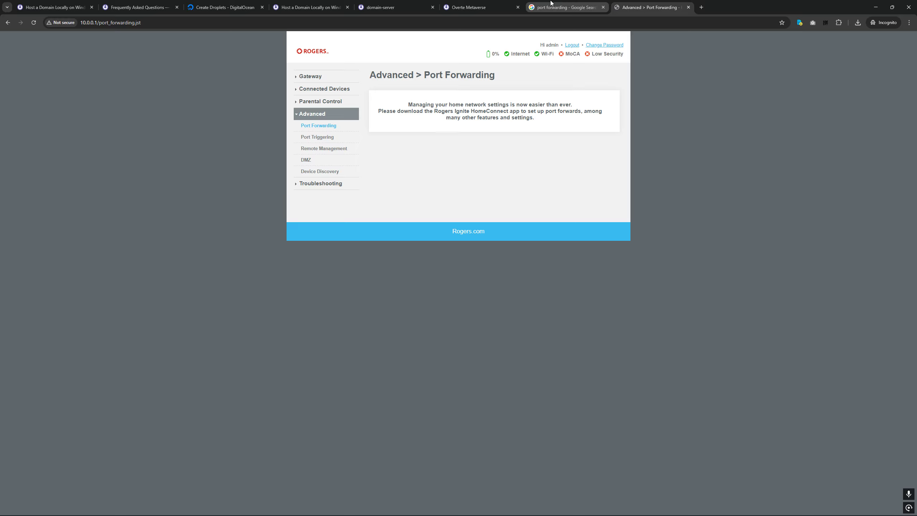
Glance at the Windows local hosting guide and return to the local domain server's settings
left_click(311, 7)
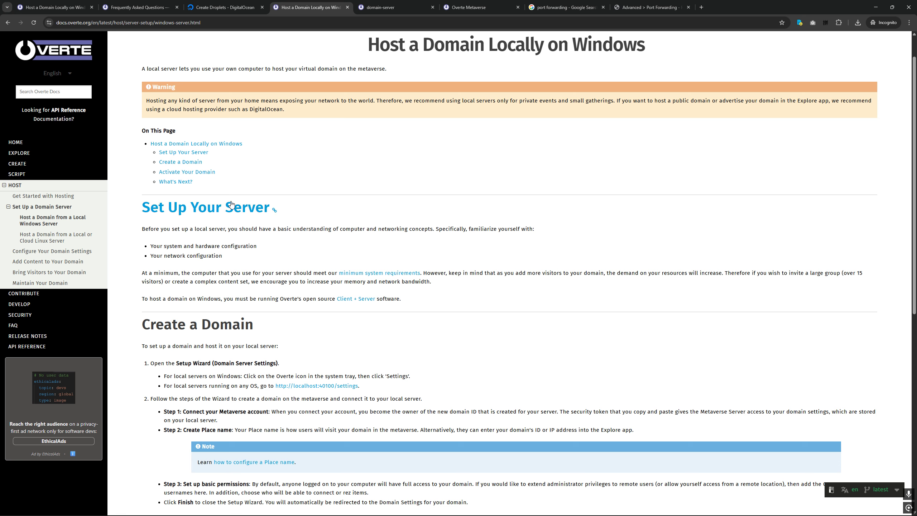
left_click(404, 4)
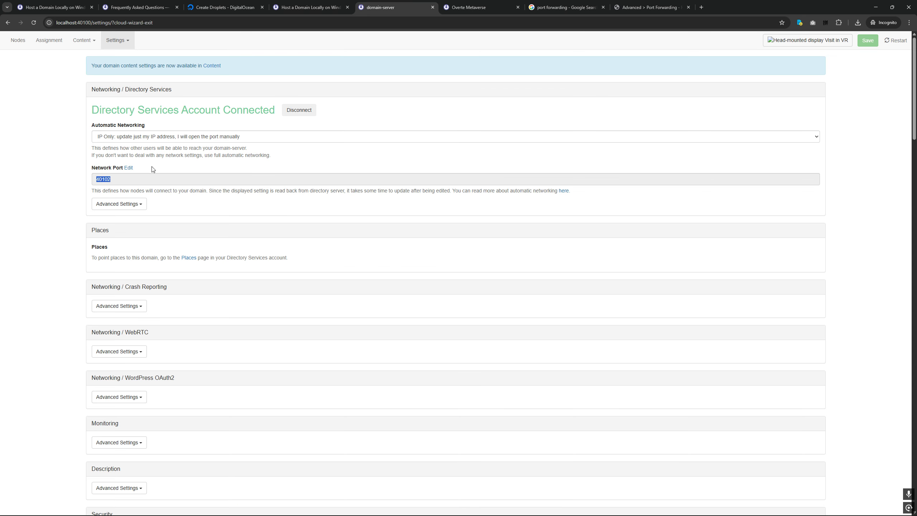
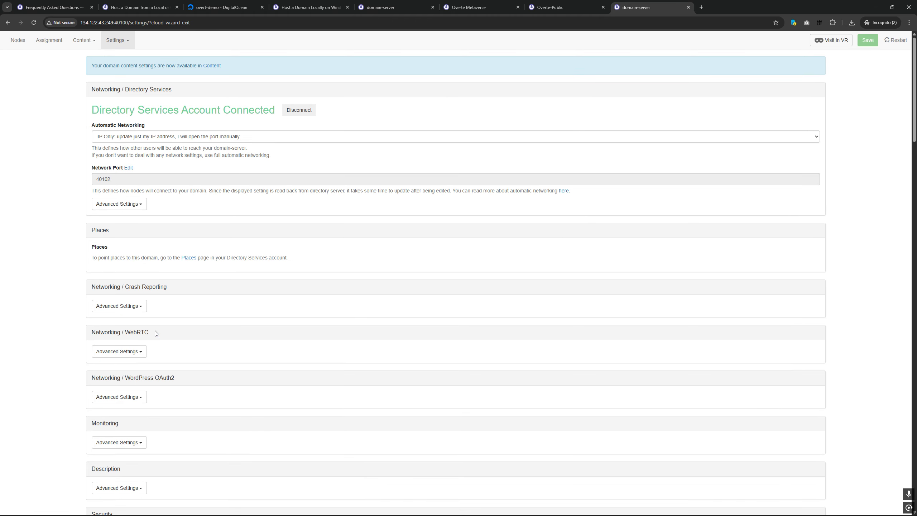
Check the account name in the Overte client, give the user "methodox" full permissions on the remote domain server, and save the settings
key("super")
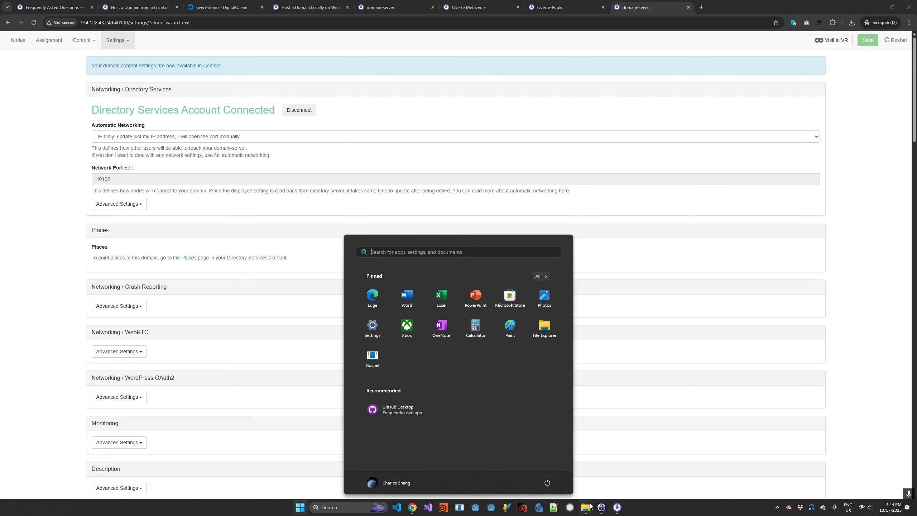
left_click(622, 510)
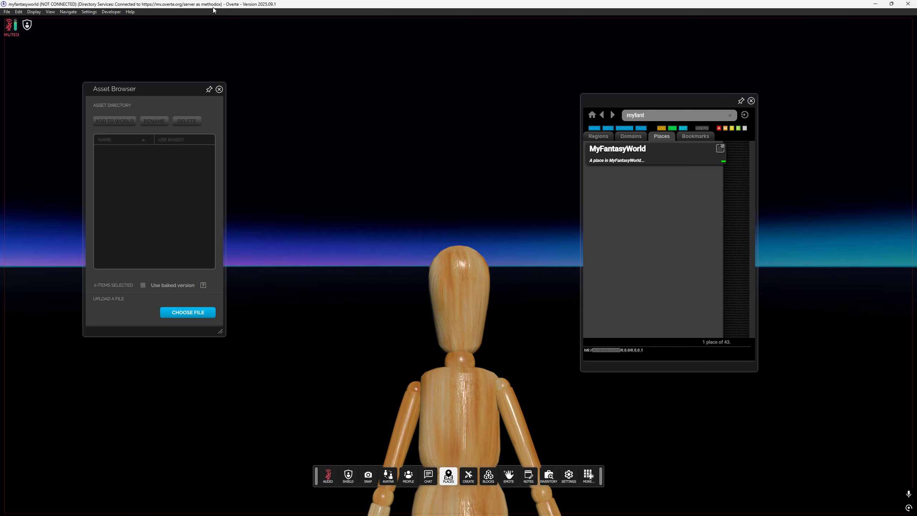
key("alt+Tab")
scroll(291, 268, "down", 20)
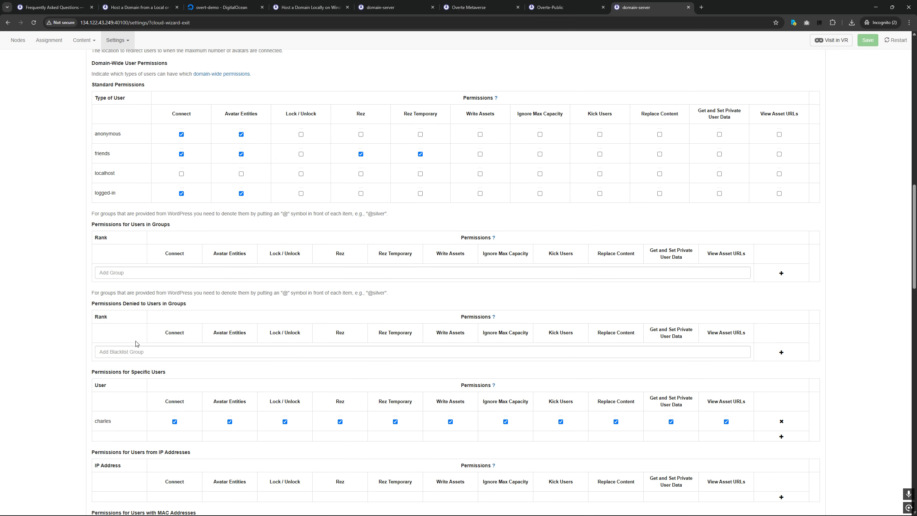
scroll(132, 341, "down", 2)
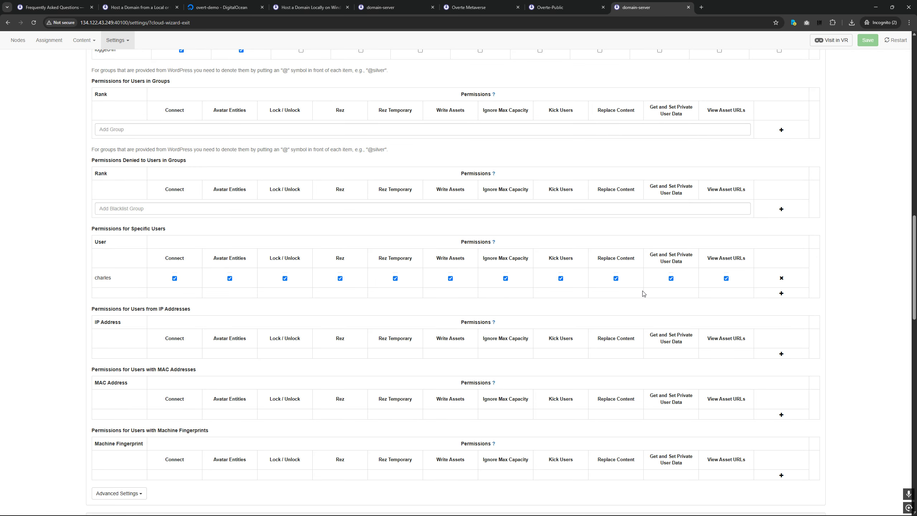
left_click(781, 293)
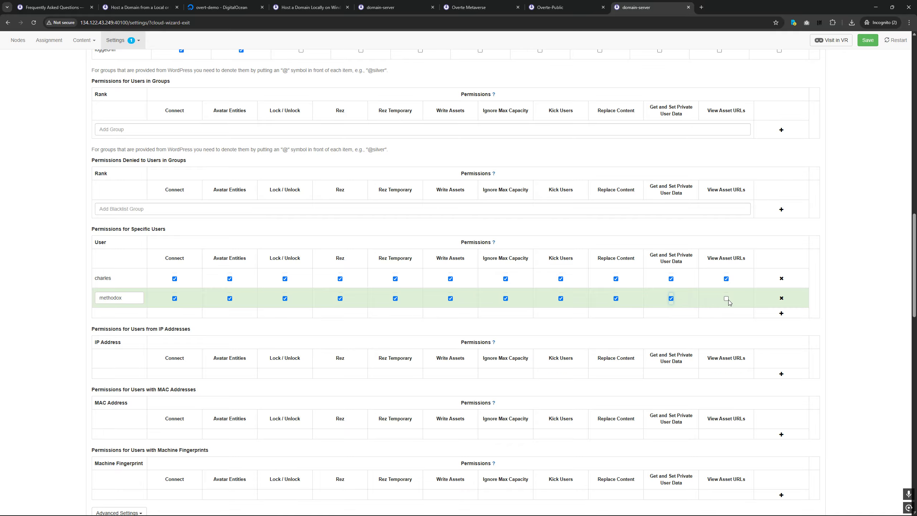
left_click(865, 47)
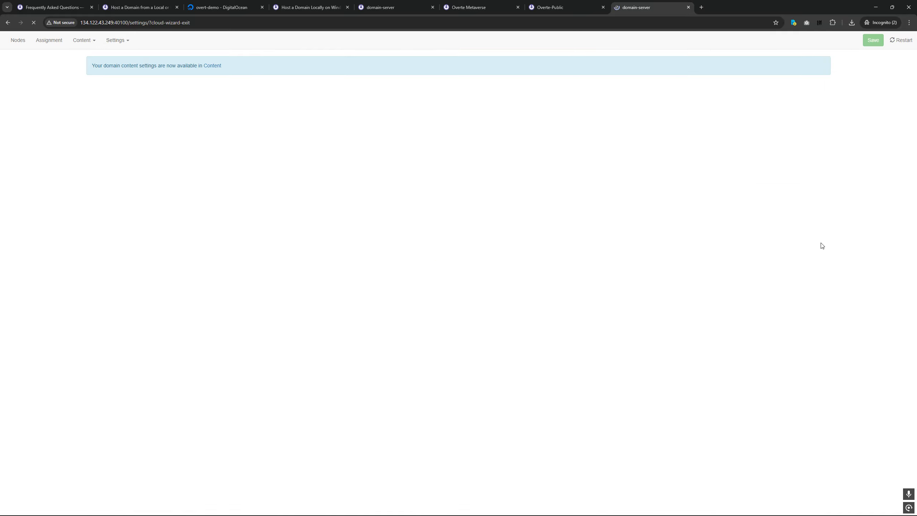
Switch to the Overte client, search the places for "yet" and visit YetAnotherWorld
key("alt+Tab")
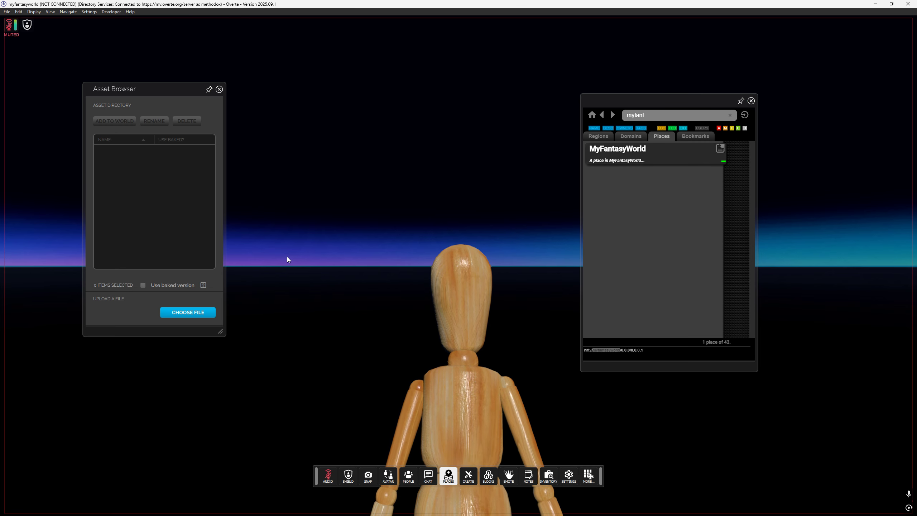
left_click(663, 115)
key("BackSpace")
key("BackSpace")
key("BackSpace")
key("BackSpace")
key("BackSpace")
key("BackSpace")
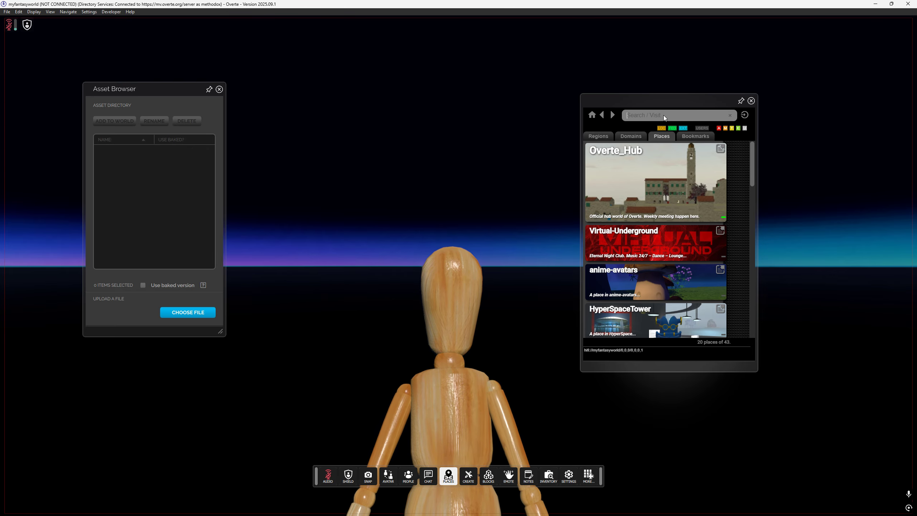
type("yet")
key("Return")
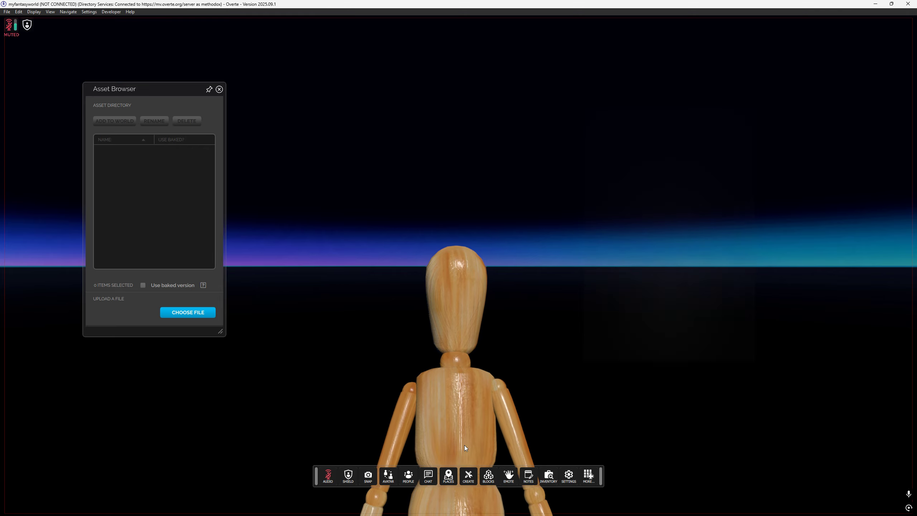
left_click(653, 119)
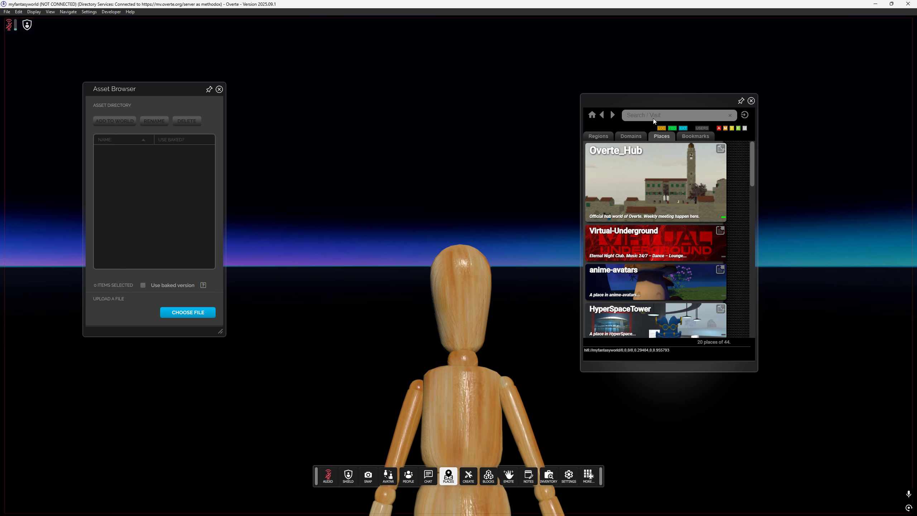
type("yet")
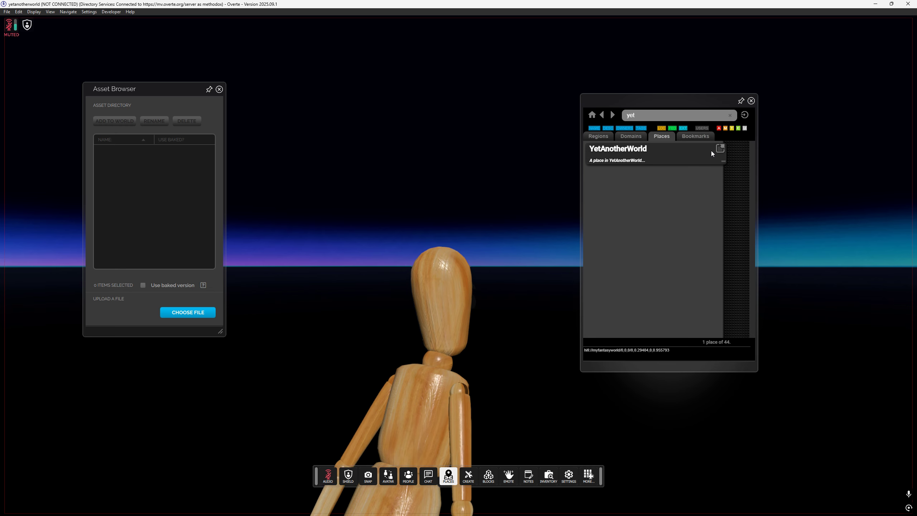
left_click(721, 148)
left_click(746, 123)
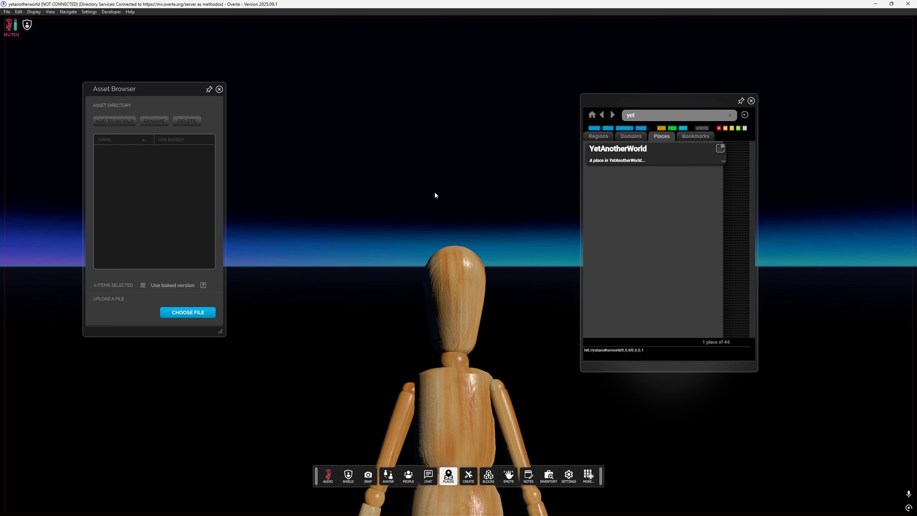
Close the Places and Asset Browser windows and look around the empty world
left_click(752, 101)
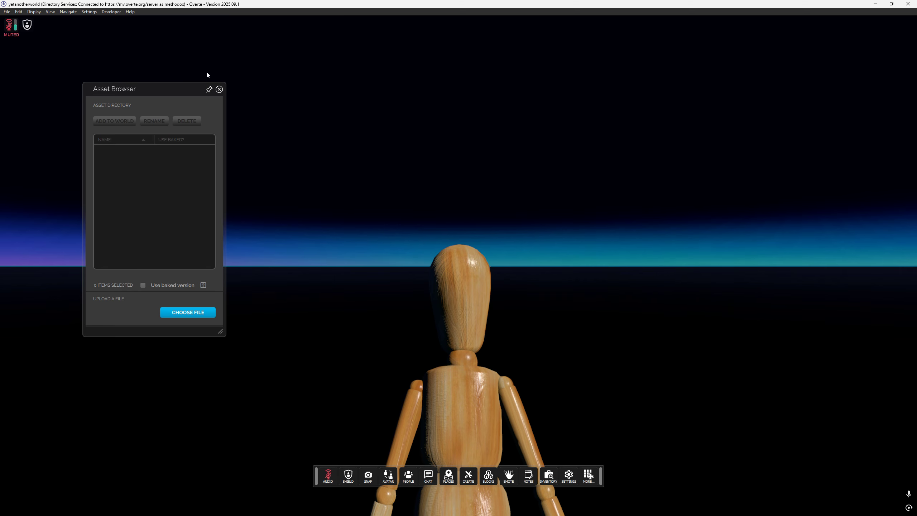
left_click(219, 89)
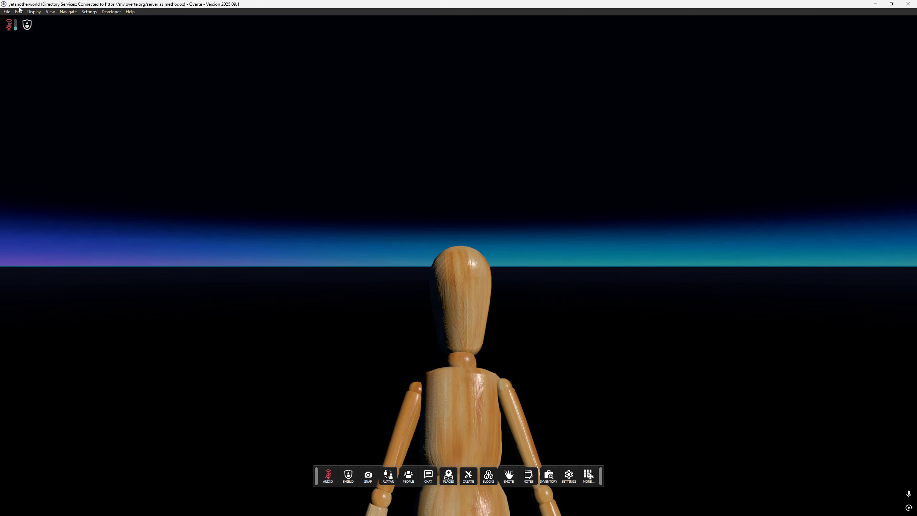
left_click_drag(490, 275, 311, 233)
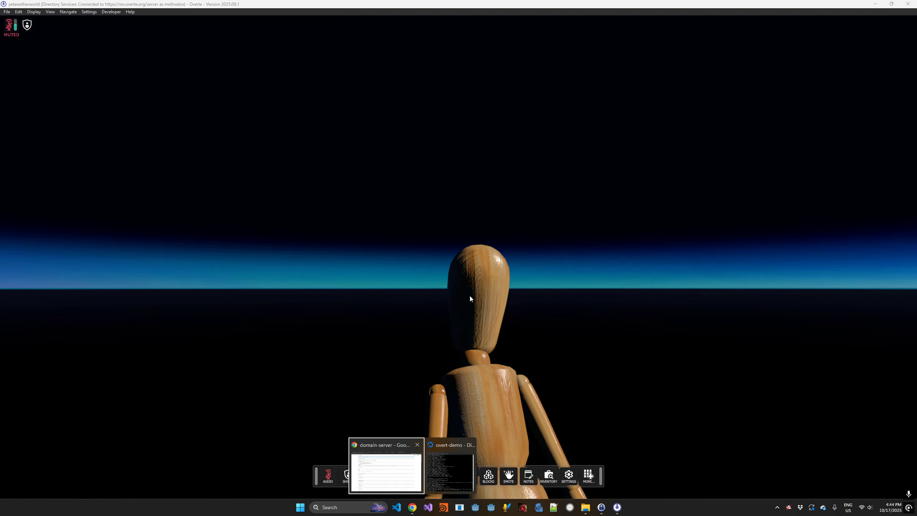
Switch to the browser, close the Overte Metaverse and Overte-Public pages, and go to the local domain server's settings at localhost:40100
left_click(386, 466)
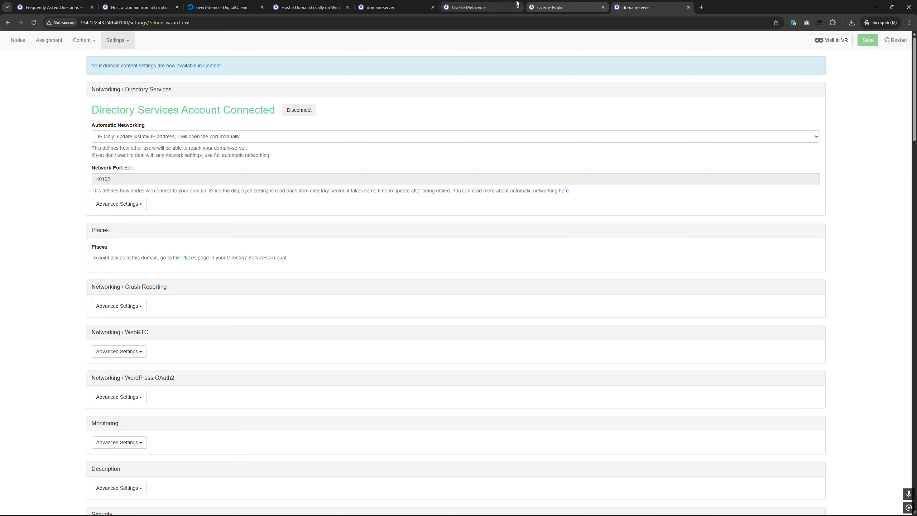
left_click(476, 5)
key("ctrl+w")
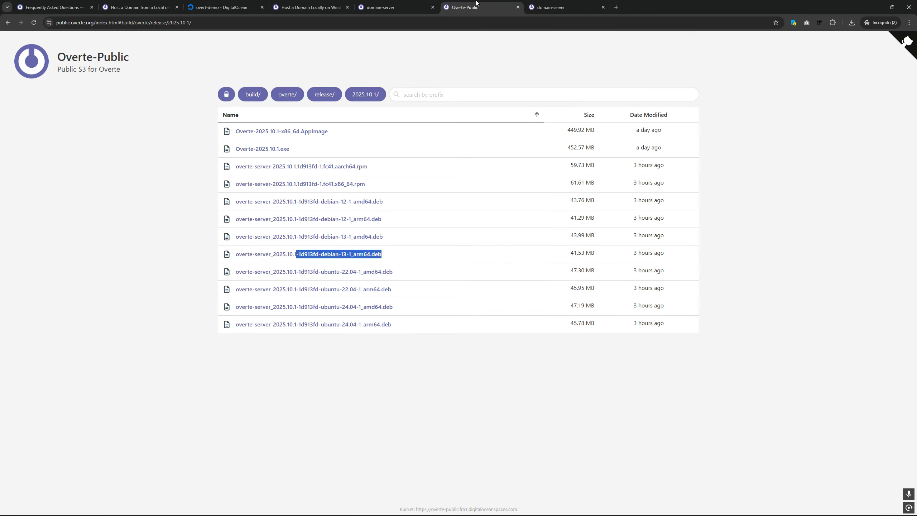
key("ctrl+w")
left_click_drag(57, 22, 91, 23)
left_click(65, 111)
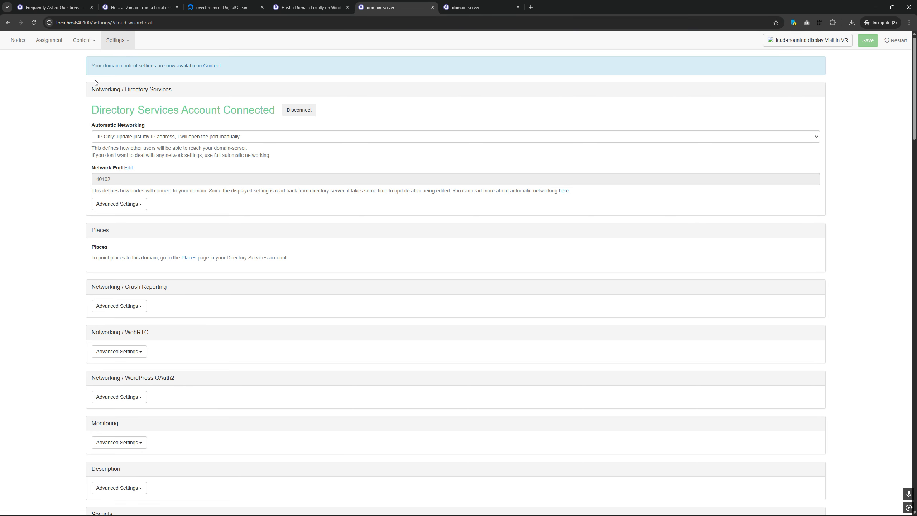
Download the daily_rolling content archive from the local domain server to the Desktop
left_click(91, 47)
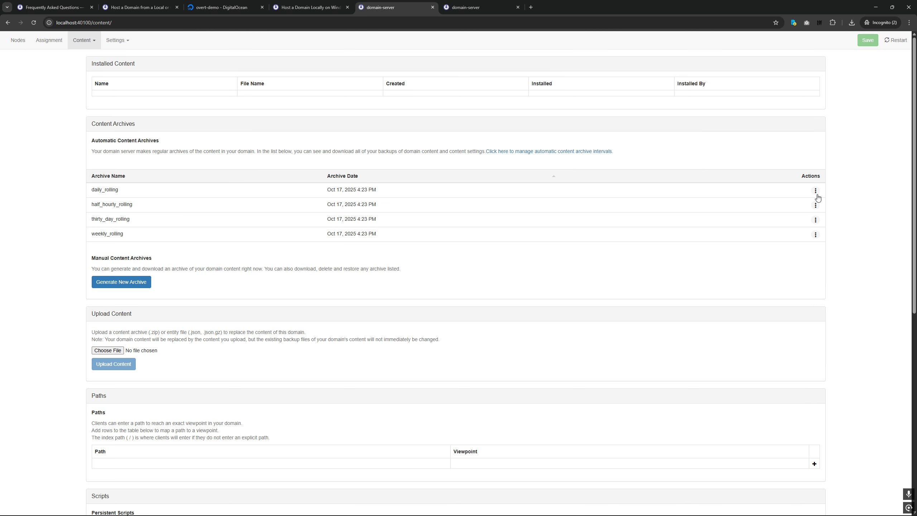
left_click(798, 212)
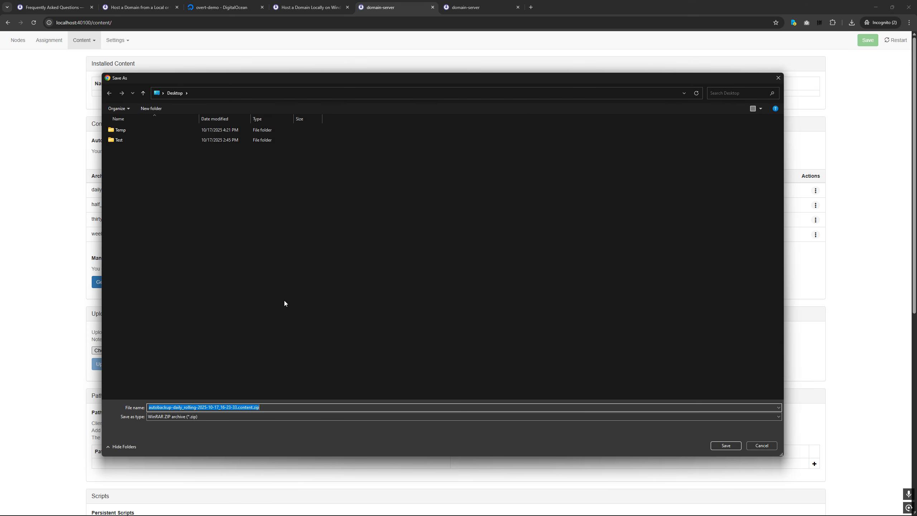
key("Return")
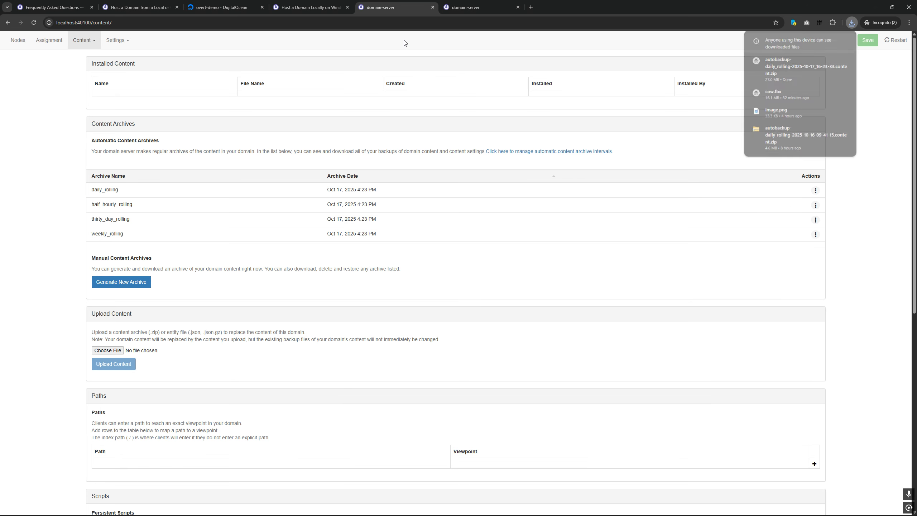
Open the content page of the remote domain server and find its content upload section
left_click(466, 7)
left_click(105, 24)
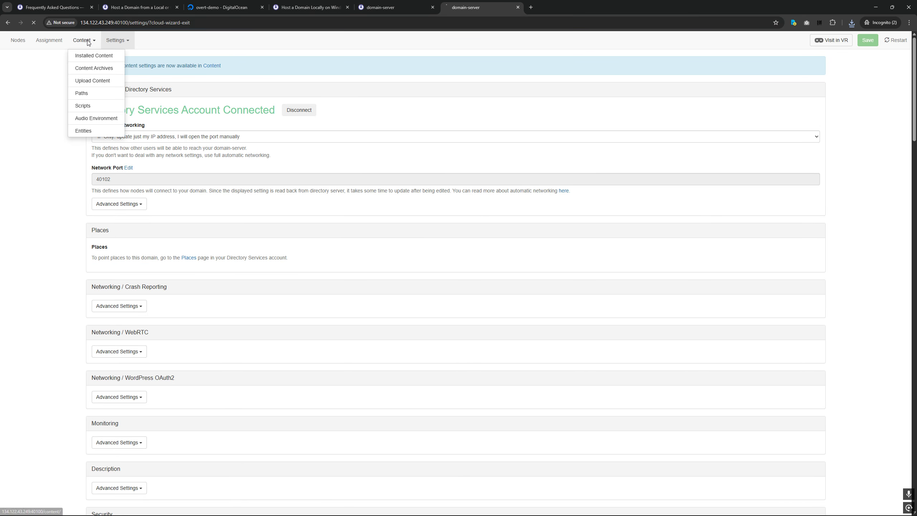
left_click(94, 57)
left_click_drag(292, 195, 409, 240)
left_click(406, 233)
scroll(145, 310, "down", 2)
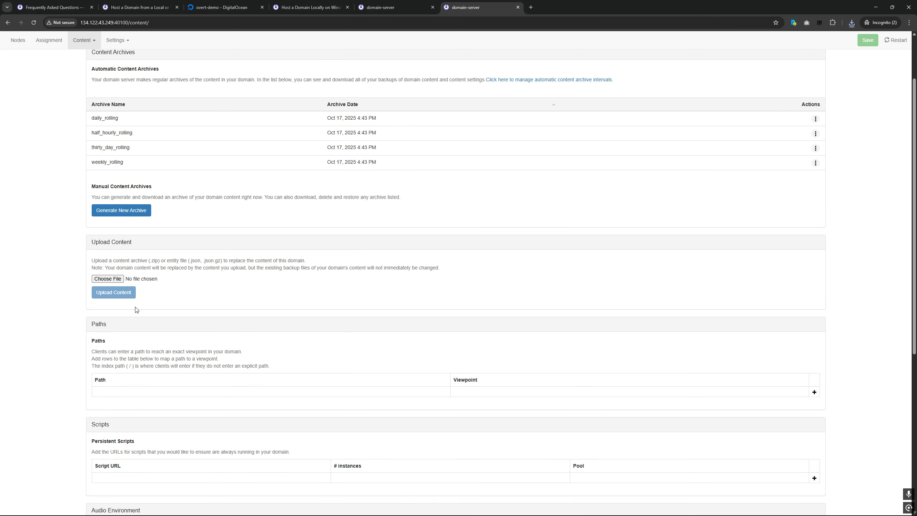
Upload autobackup-daily_rolling-2025-10-17_16-23-33.content.zip to the remote domain server and restore its content over the existing domain content
left_click(108, 281)
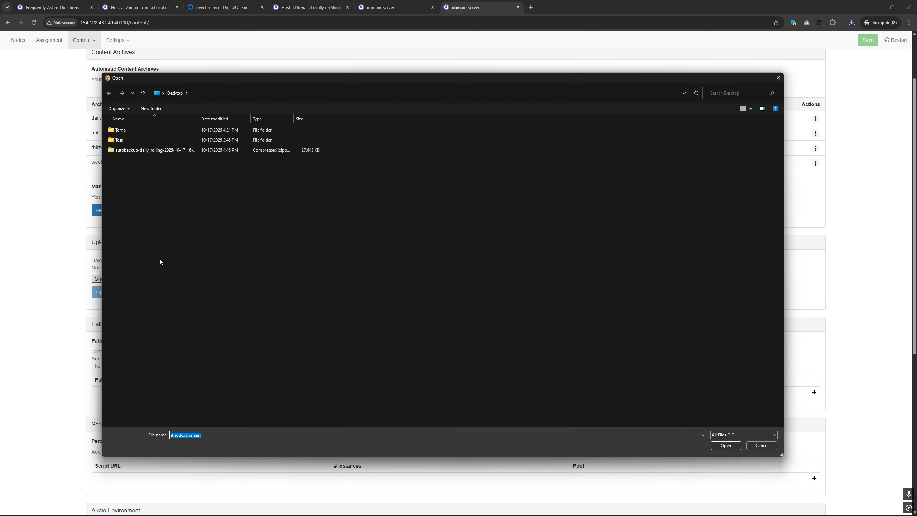
double_click(170, 151)
left_click(133, 294)
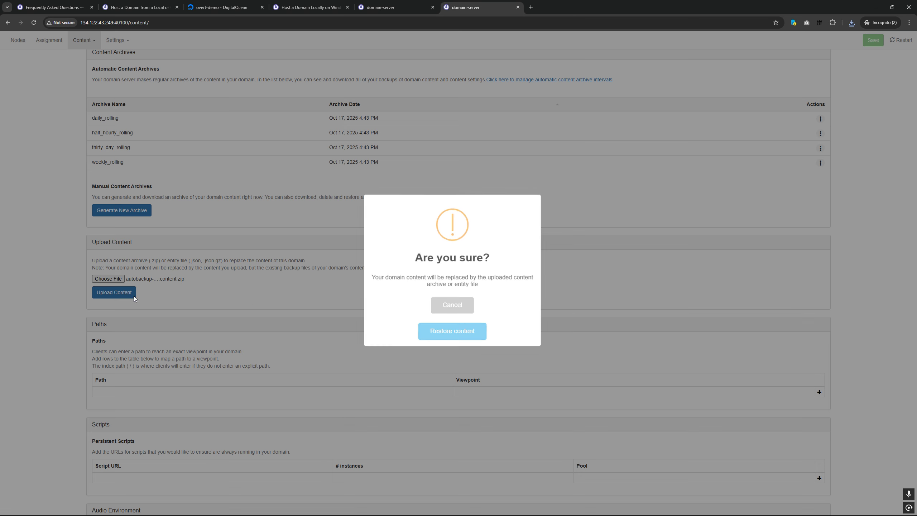
left_click(509, 288)
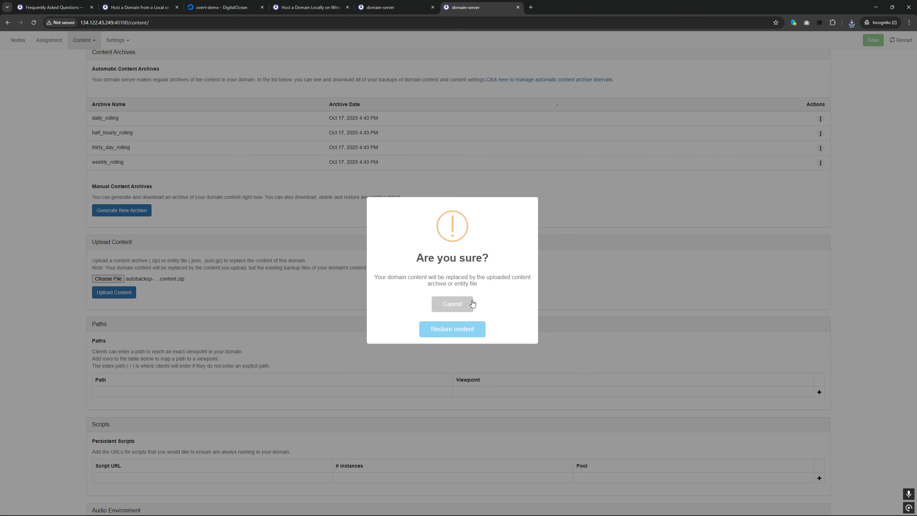
left_click(474, 330)
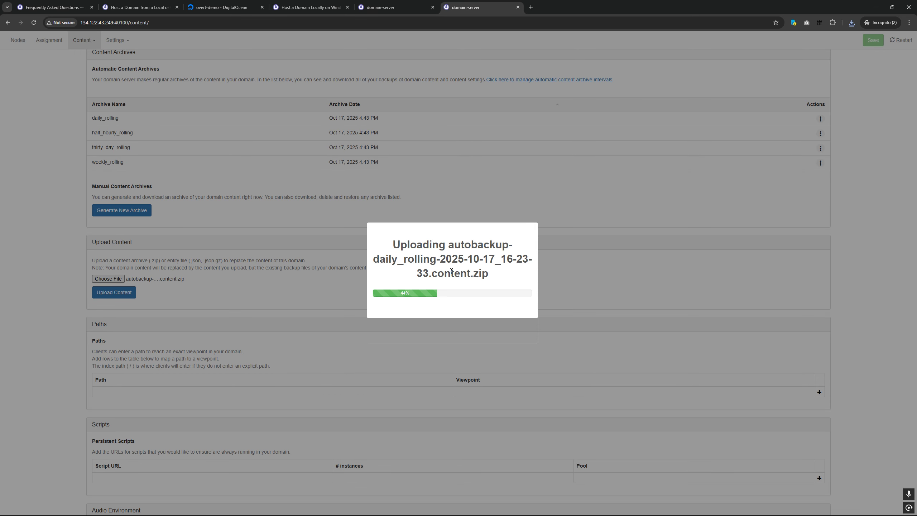
Switch to the Overte client and move the avatar around YetAnotherWorld to inspect the restored content
key("alt+Tab")
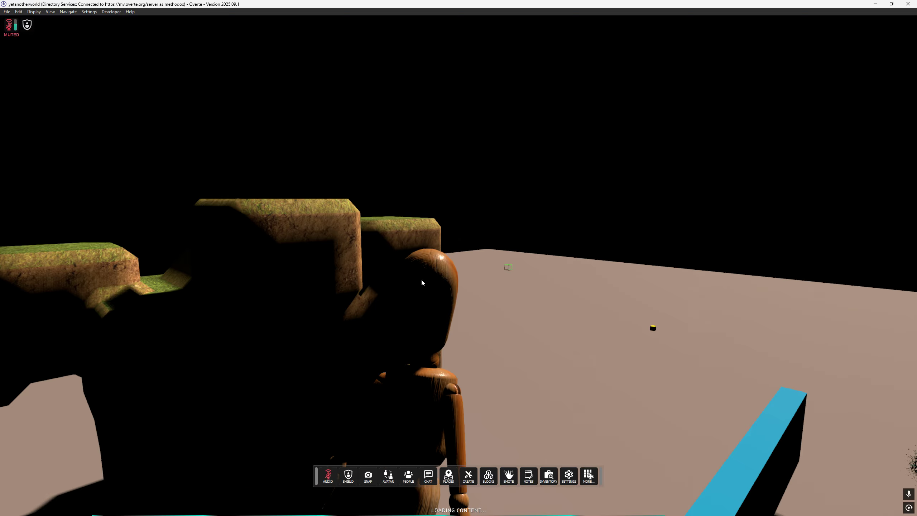
key("d")
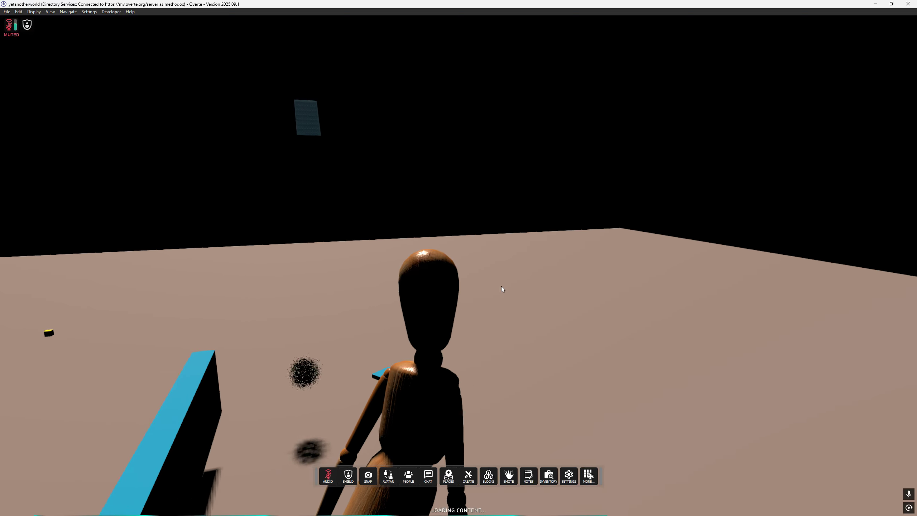
key("d")
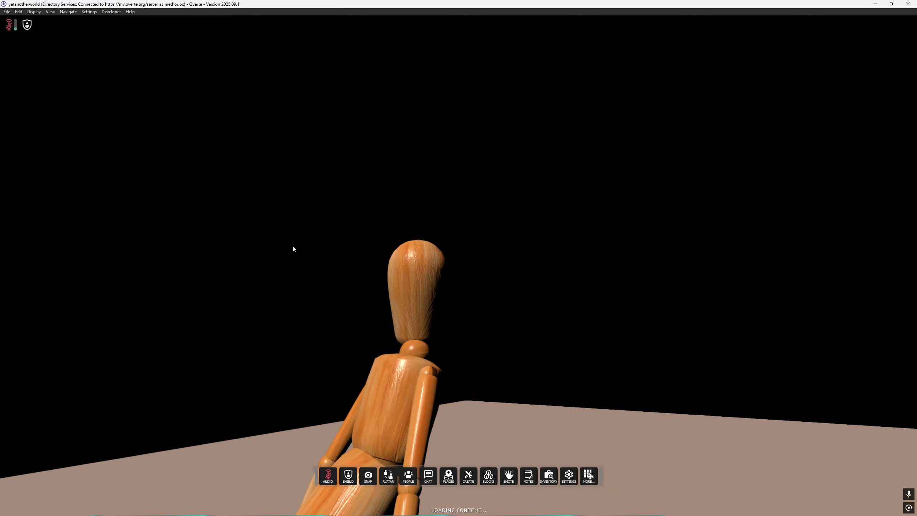
key("d")
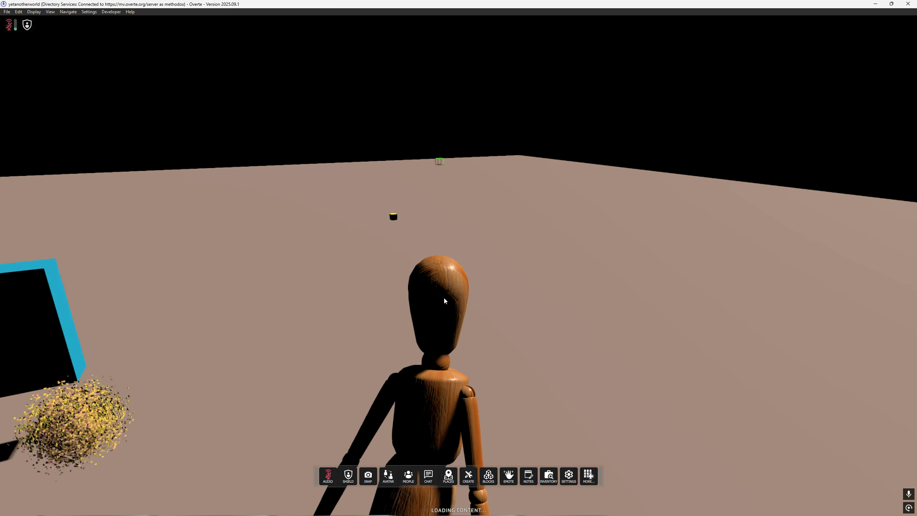
key("d")
key("w")
key("d")
key("w")
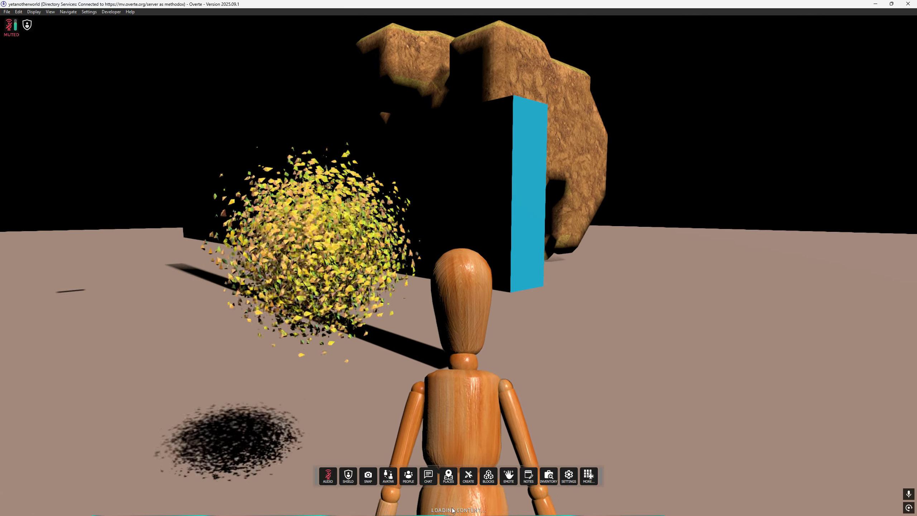
Open the list of places in the Overte client and travel to Overte_Hub
key("alt+Tab")
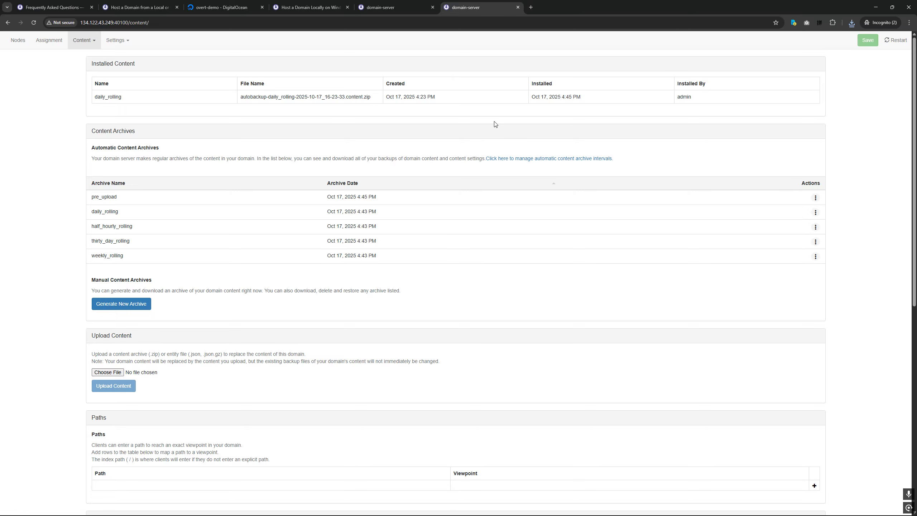
key("alt+Tab")
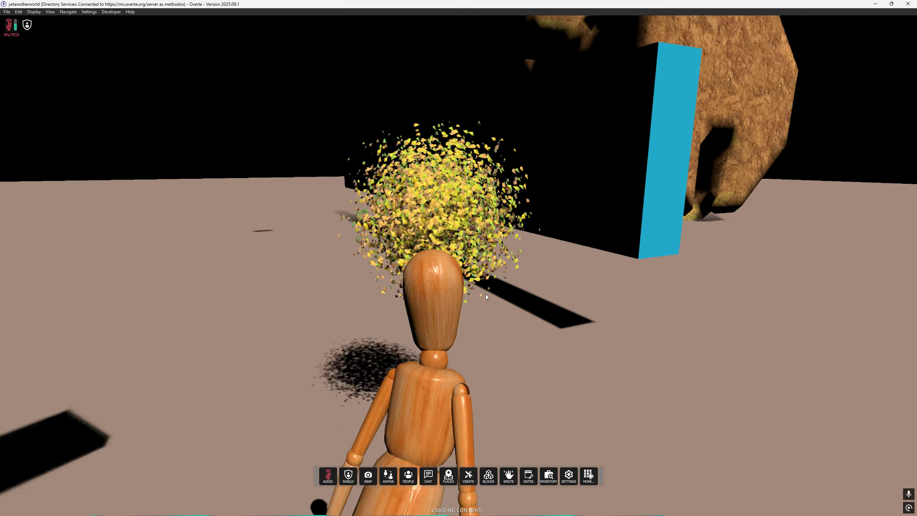
left_click(448, 475)
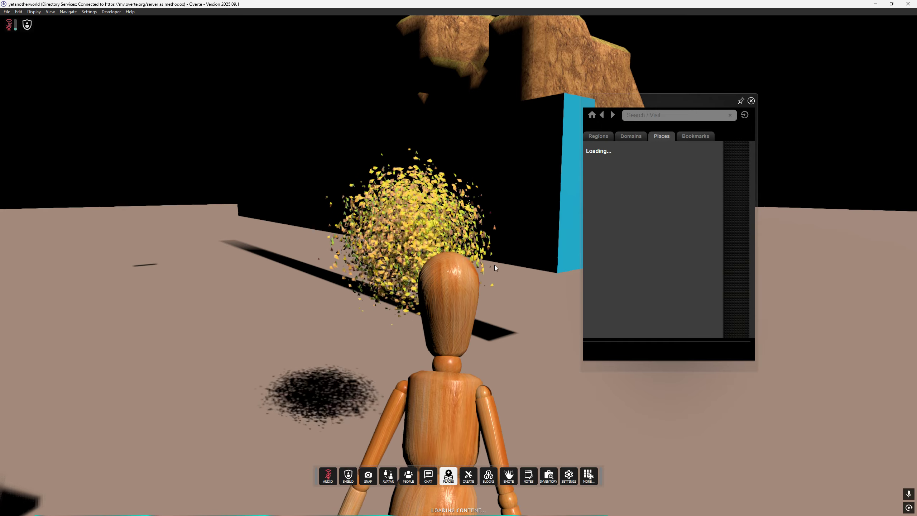
left_click(644, 171)
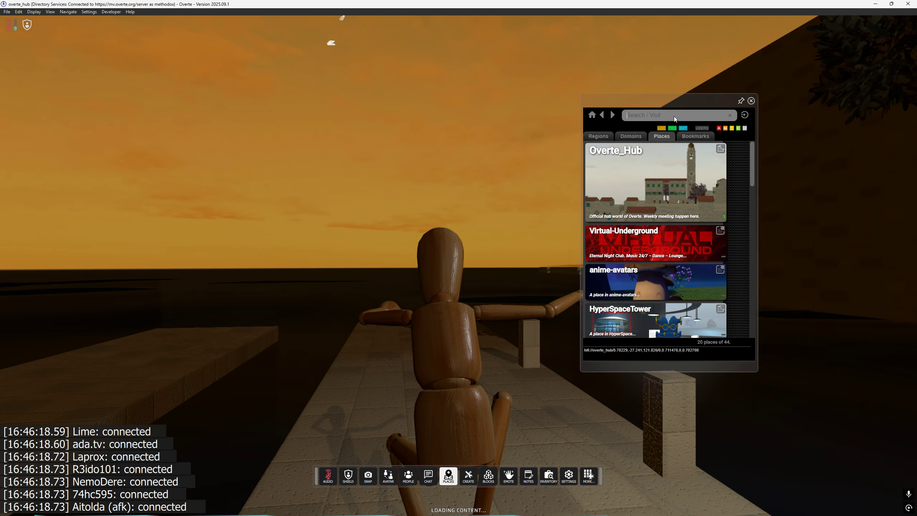
Search the places for "yetano" and travel back to YetAnotherWorld
left_click(674, 115)
type("yetano")
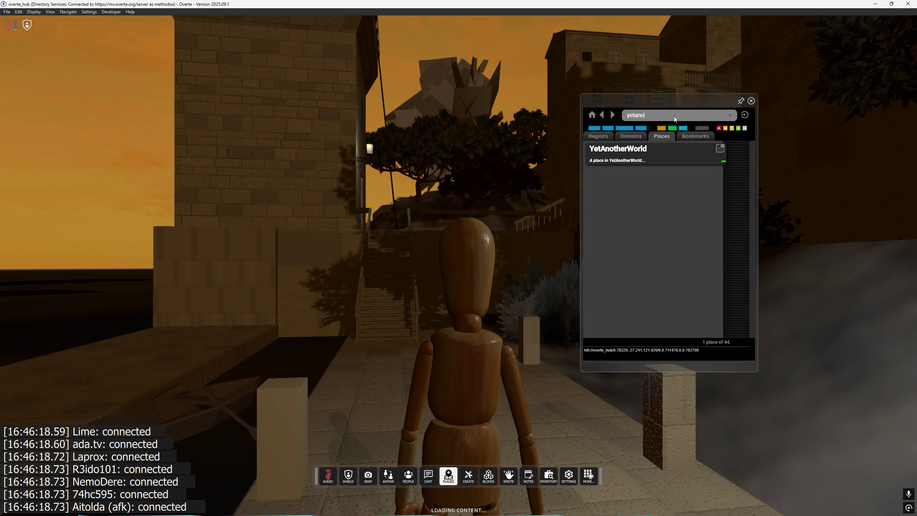
left_click(683, 146)
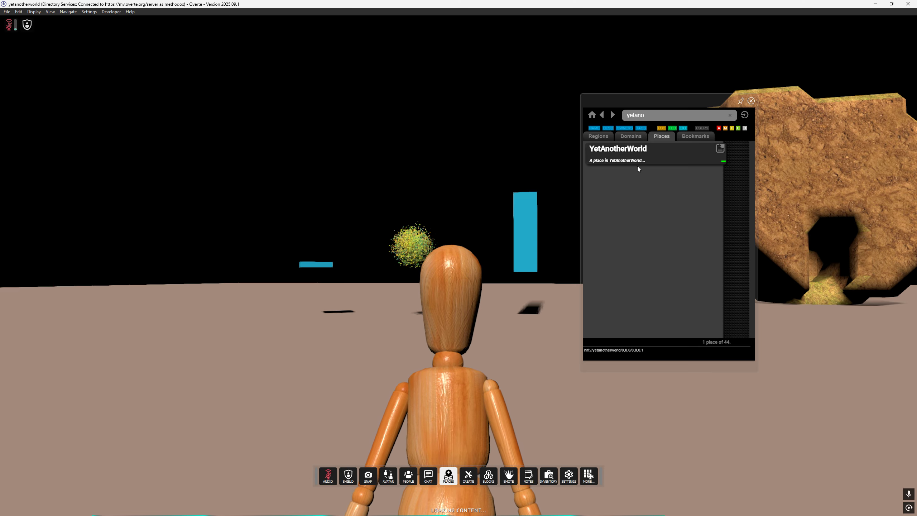
Search the places for "playground", travel to WorldPlayground and look around the avatar there
left_click(659, 116)
double_click(658, 115)
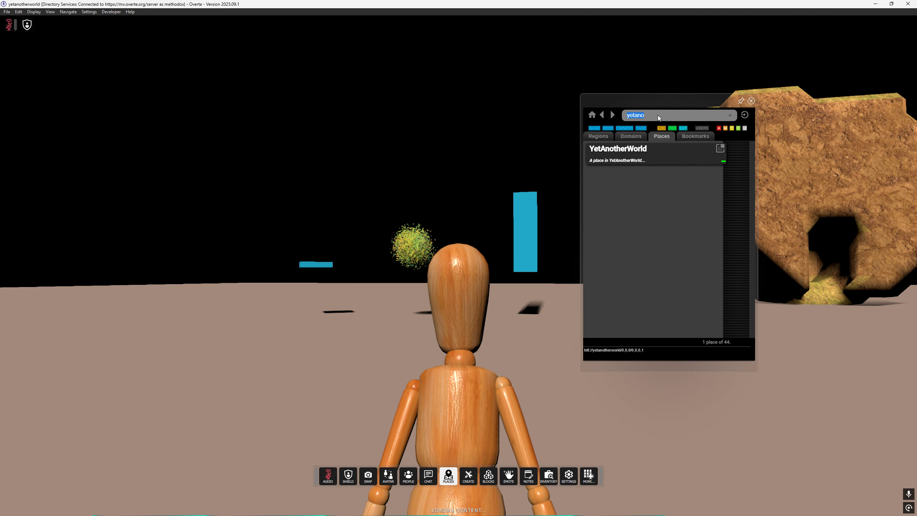
key("BackSpace")
type("playground")
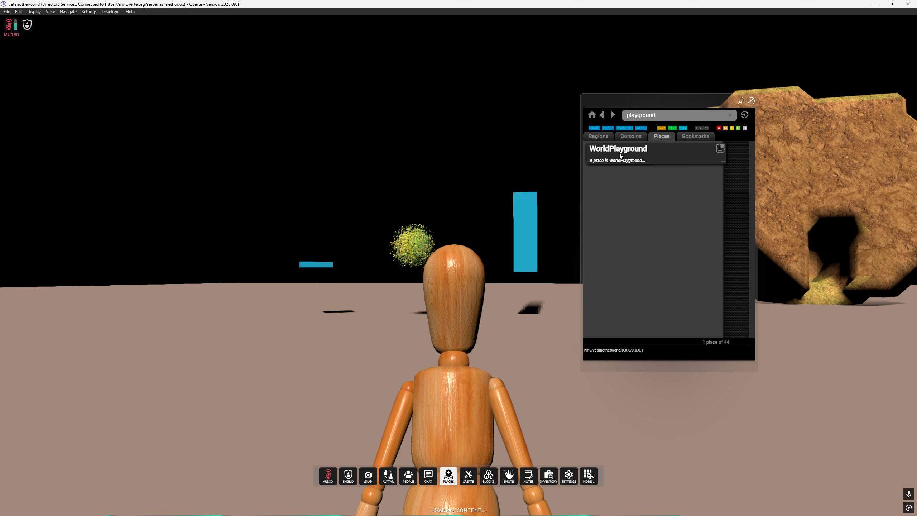
left_click(620, 156)
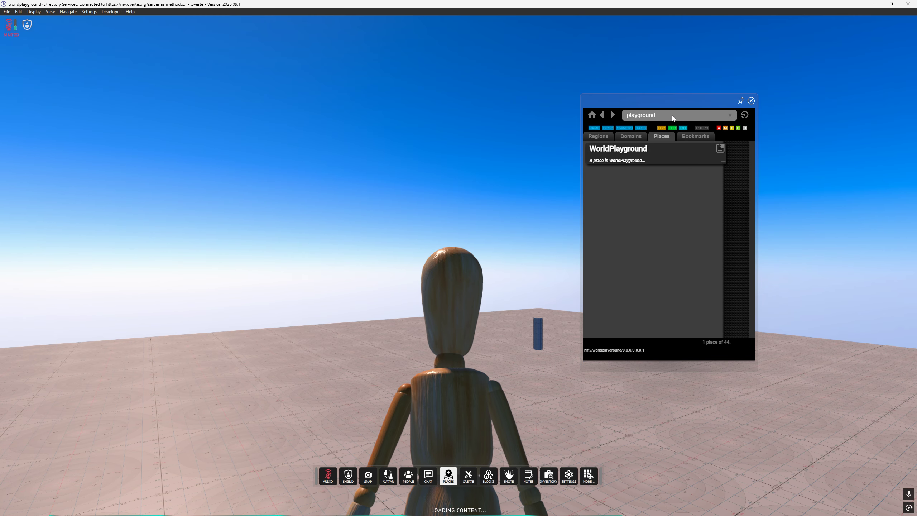
left_click_drag(469, 305, 594, 272)
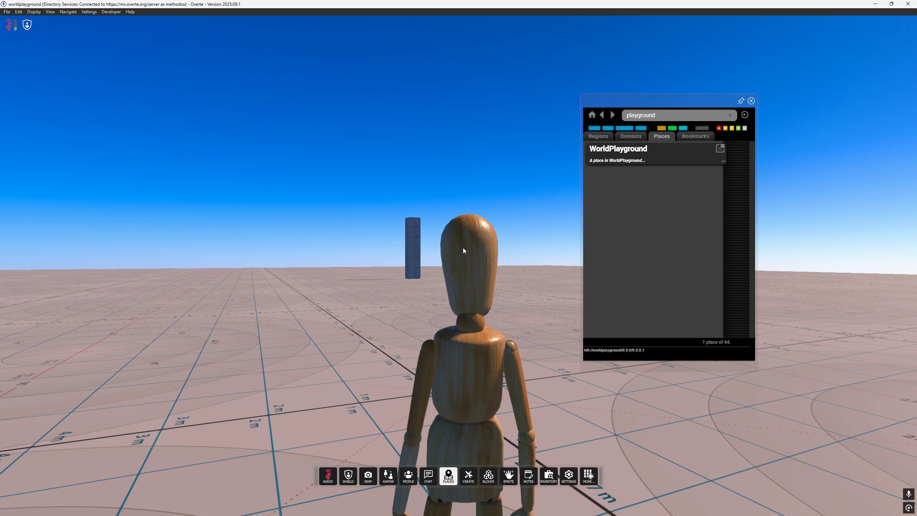
Switch to the server-console folder in File Explorer and select server-console.exe
mouse_move(413, 507)
left_click(386, 477)
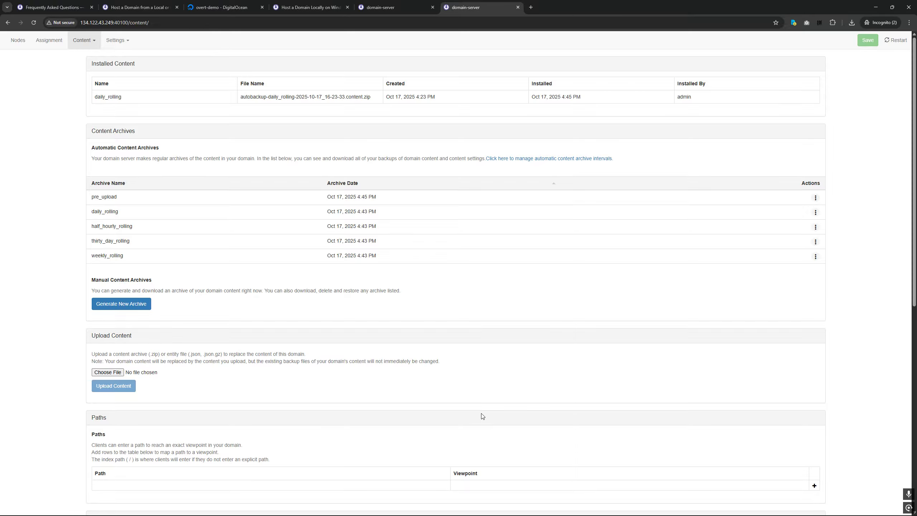
key("super")
mouse_move(585, 507)
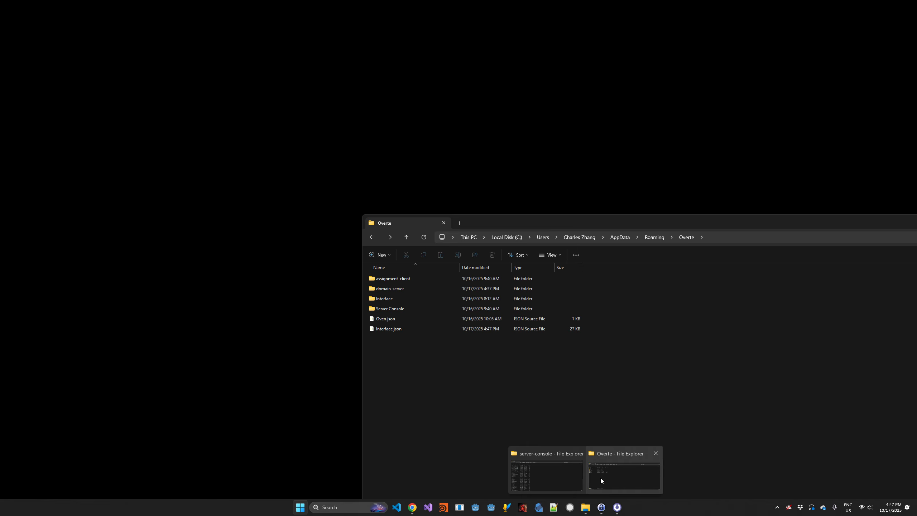
left_click(552, 473)
left_click(80, 326)
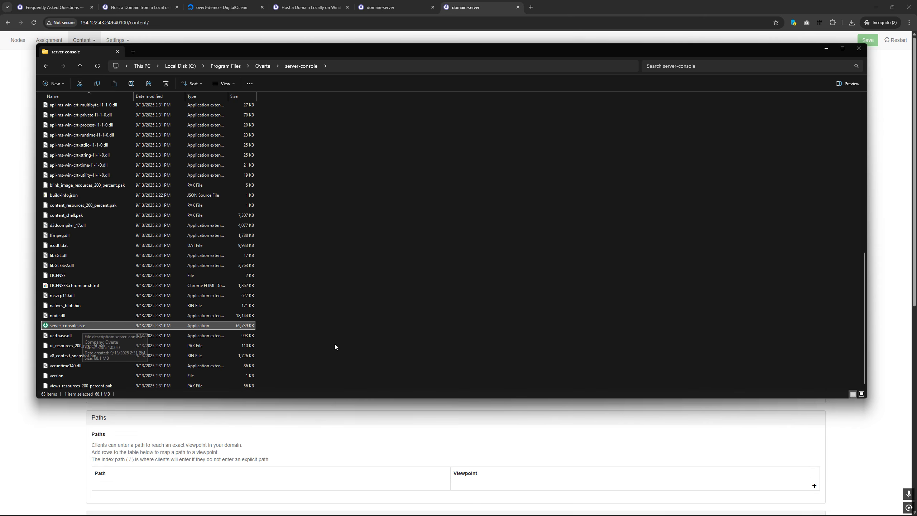
Bring up the File Explorer window with the Overte roaming data folder and select its domain-server folder
key("super")
mouse_move(586, 508)
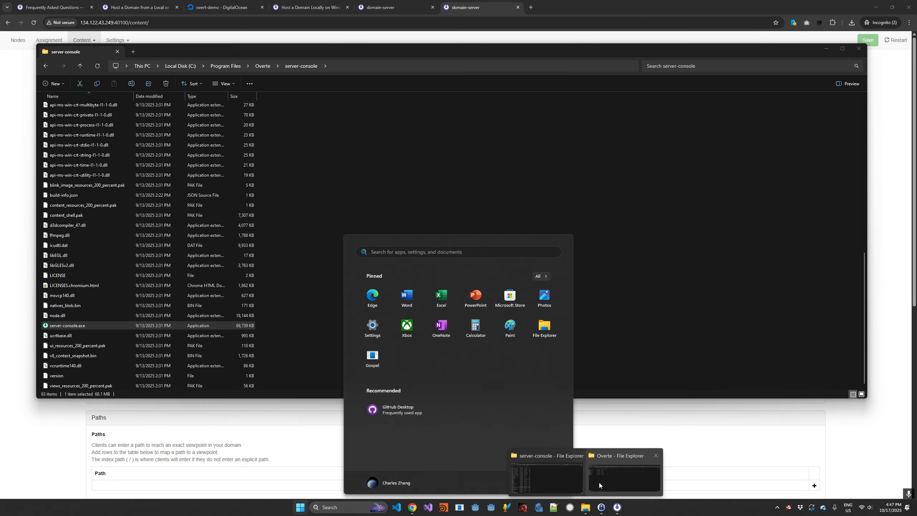
left_click(606, 475)
left_click(401, 289)
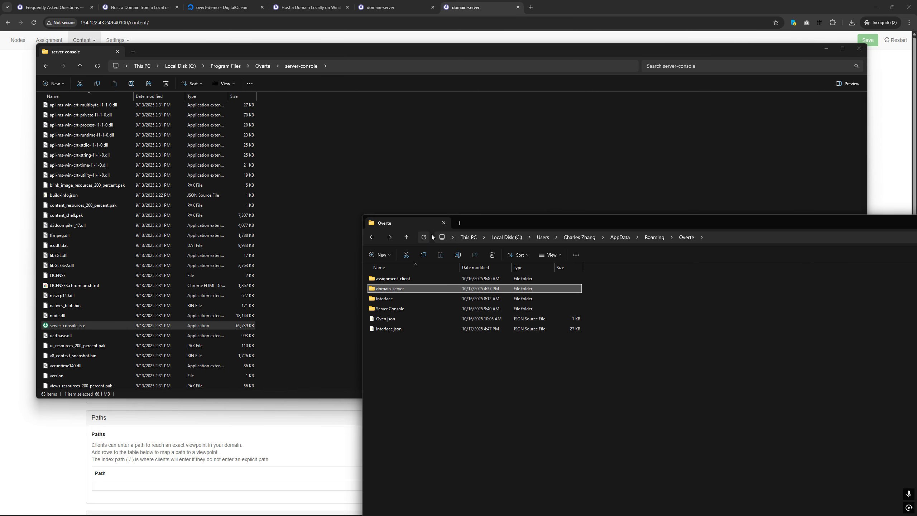
Review the overt-demo droplet page and the Linux server hosting guide from its install commands to the Multiple Domains section
left_click(231, 7)
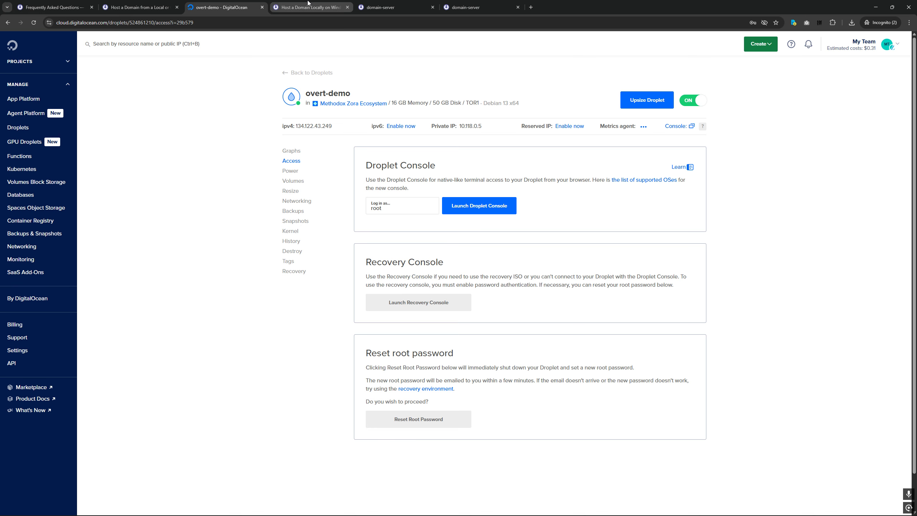
left_click(137, 7)
scroll(249, 122, "up", 15)
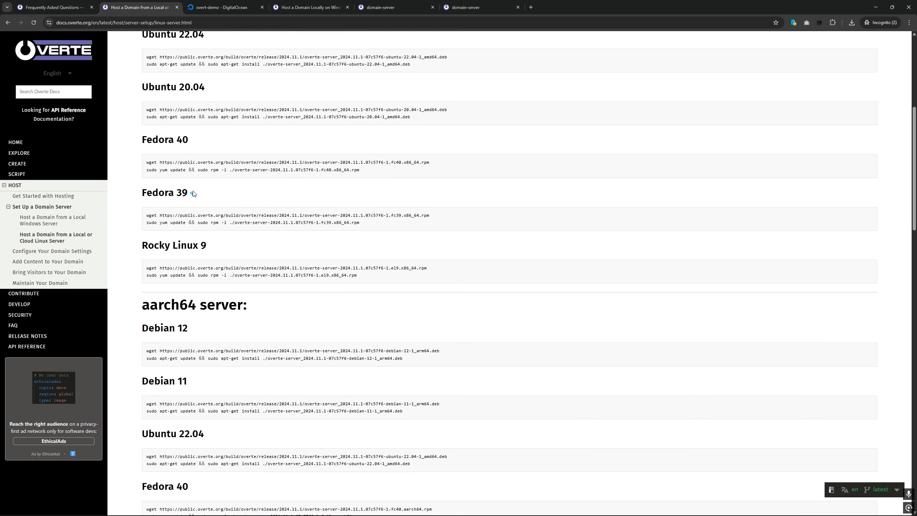
left_click_drag(148, 224, 461, 231)
left_click(461, 231)
scroll(458, 232, "down", 15)
scroll(423, 238, "down", 6)
scroll(361, 264, "up", 1)
scroll(280, 297, "down", 4)
scroll(280, 297, "down", 4)
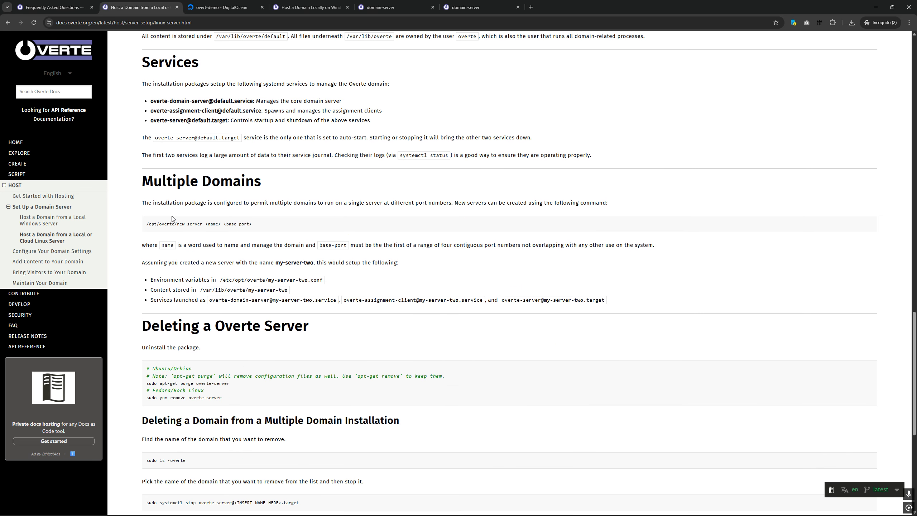
Highlight the /opt/overte/new-server command in the guide's Multiple Domains section, and clear the highlight
left_click_drag(274, 224, 142, 229)
left_click(278, 226)
left_click_drag(277, 226, 301, 222)
left_click(176, 232)
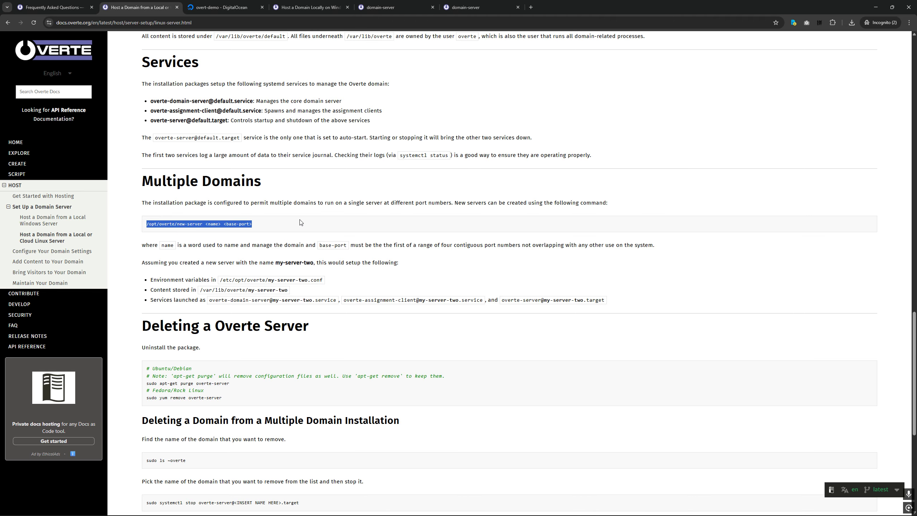
left_click(316, 228)
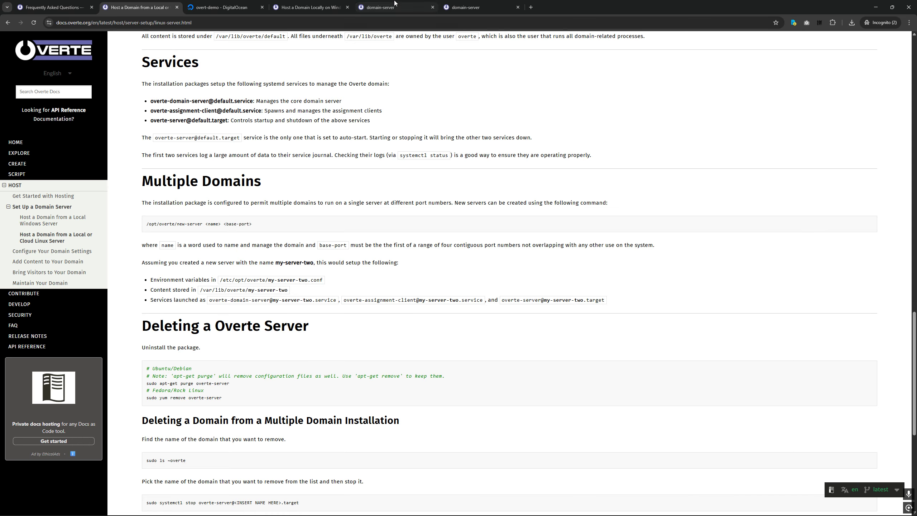
Check the daily_rolling archive's actions on the local domain server, and review the remote domain server's content page
left_click(383, 7)
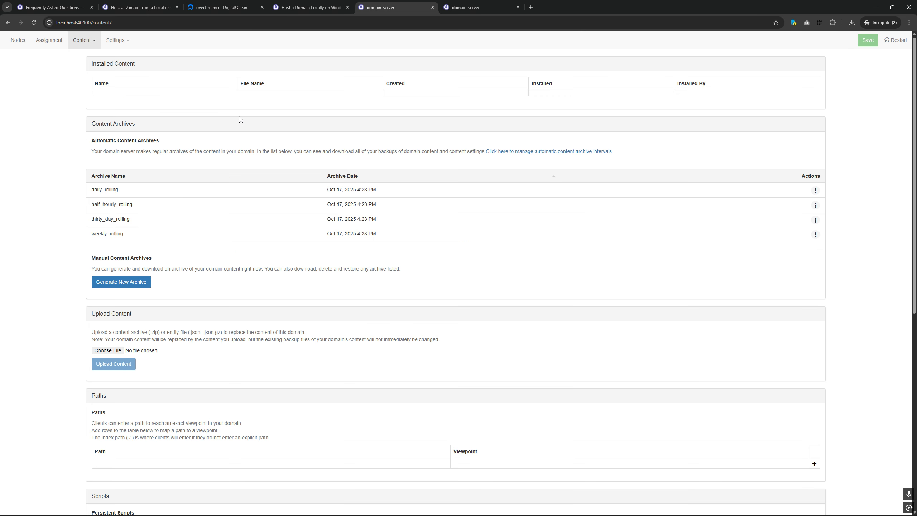
left_click(816, 190)
left_click(691, 260)
key("ctrl+Tab")
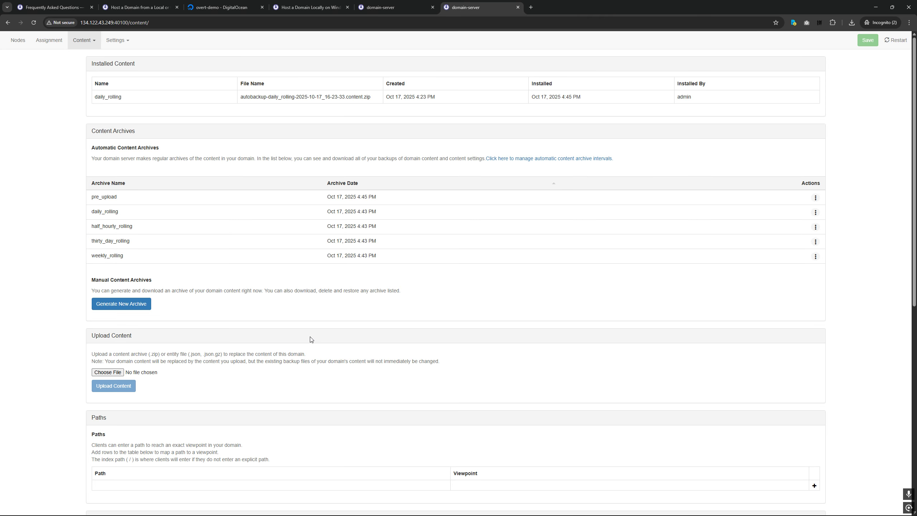
scroll(468, 303, "down", 3)
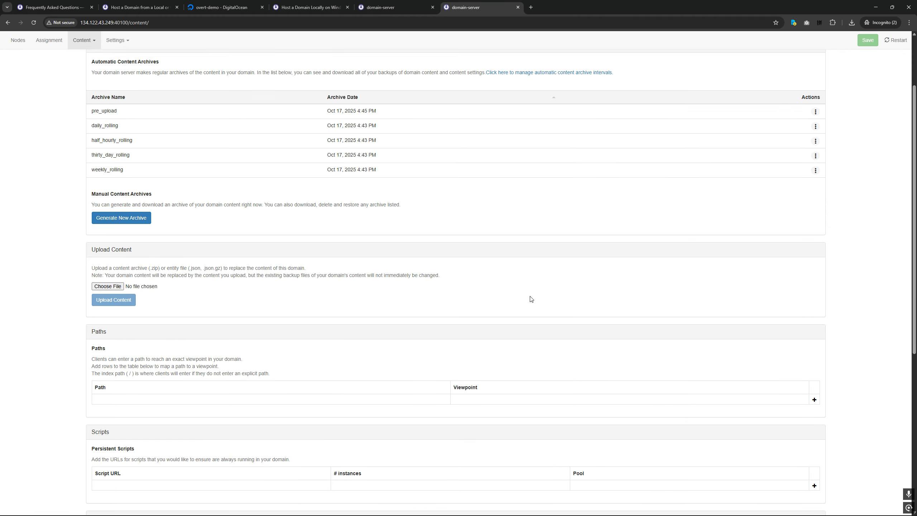
scroll(531, 299, "up", 3)
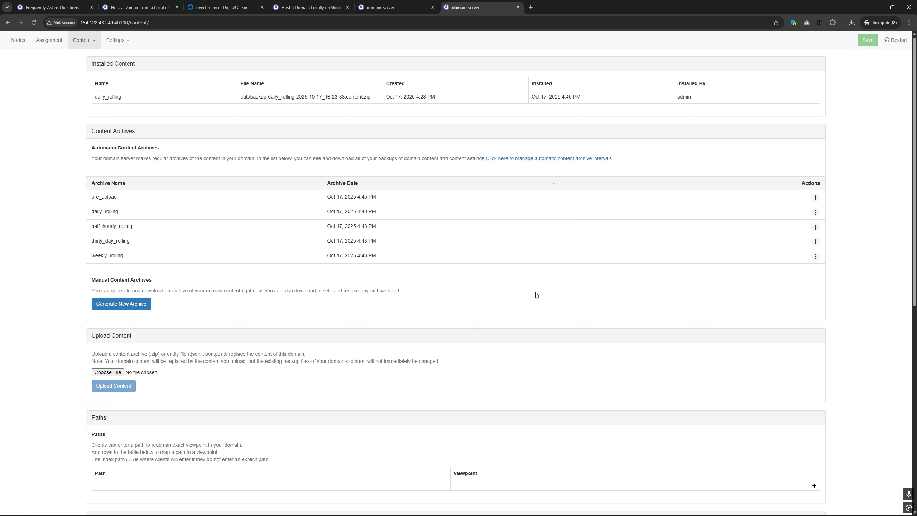